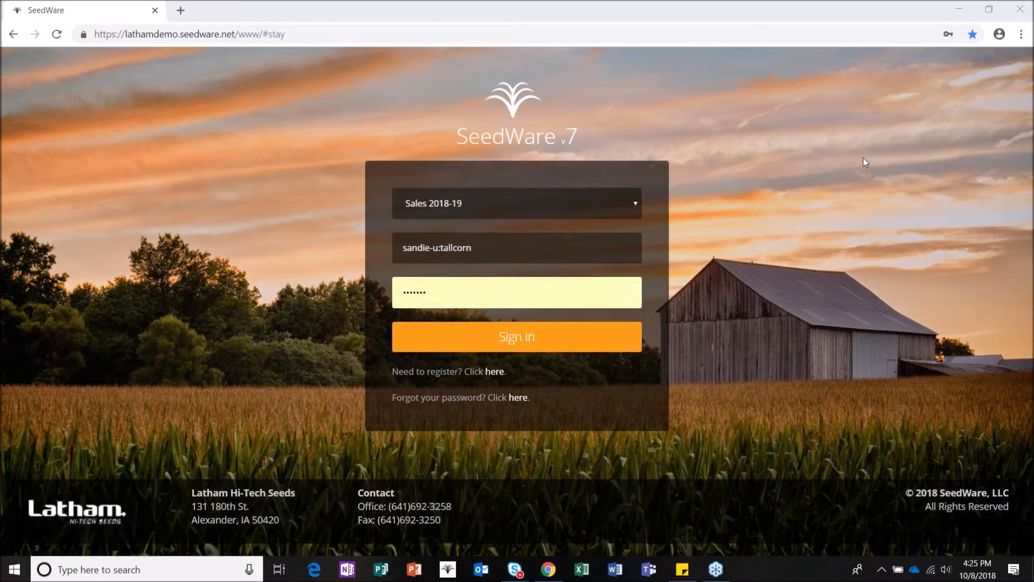
Step: Sign in to the Sales 2018-19 database and load the dashboard with its Settlement Status and Weather tiles
click(485, 349)
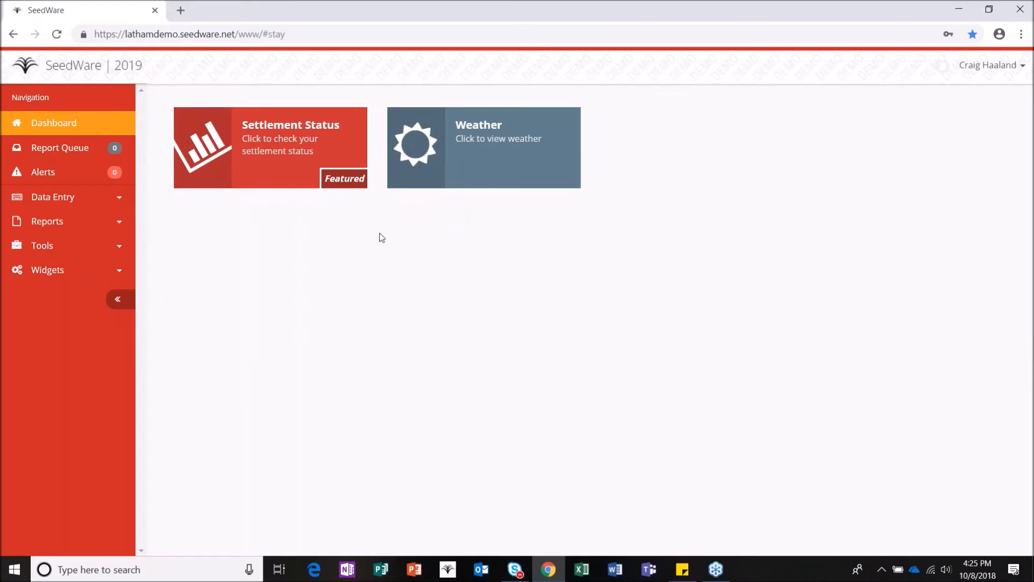
Step: Open the blank Customer form from the Data Entry section of the sidebar
click(75, 200)
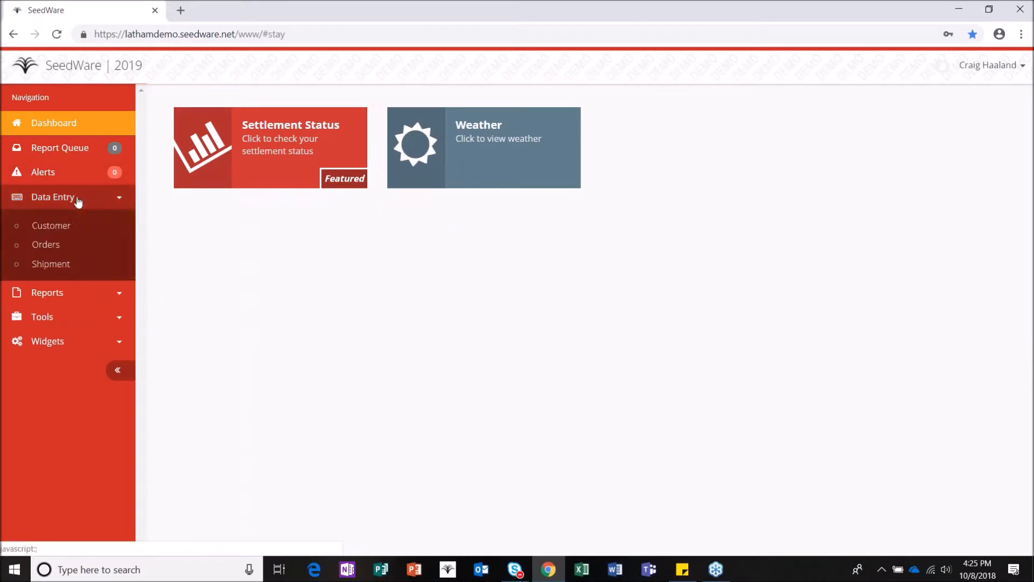
click(70, 226)
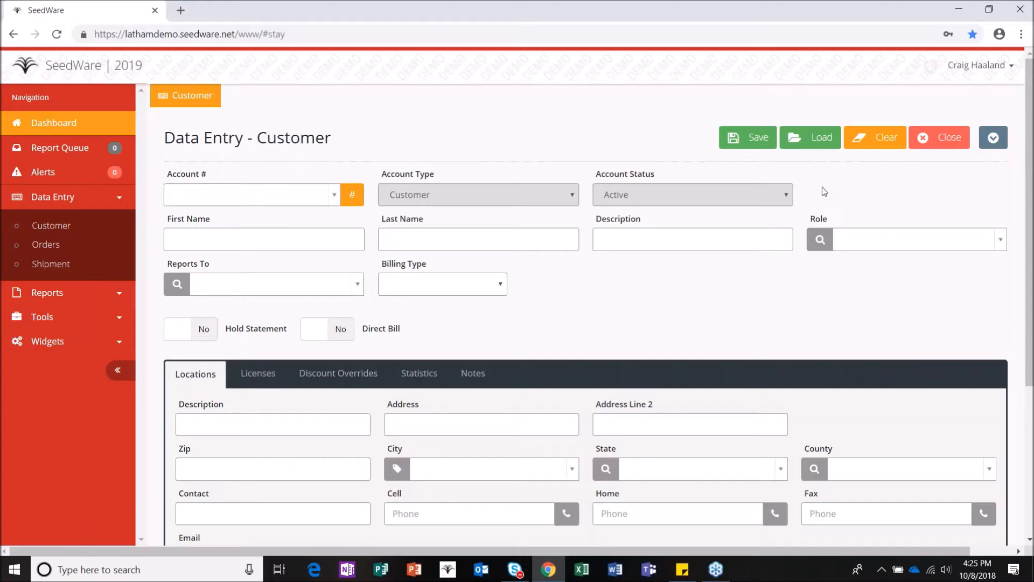
Step: Search the account lookup for the customer's surname and close it without selecting a match
click(814, 139)
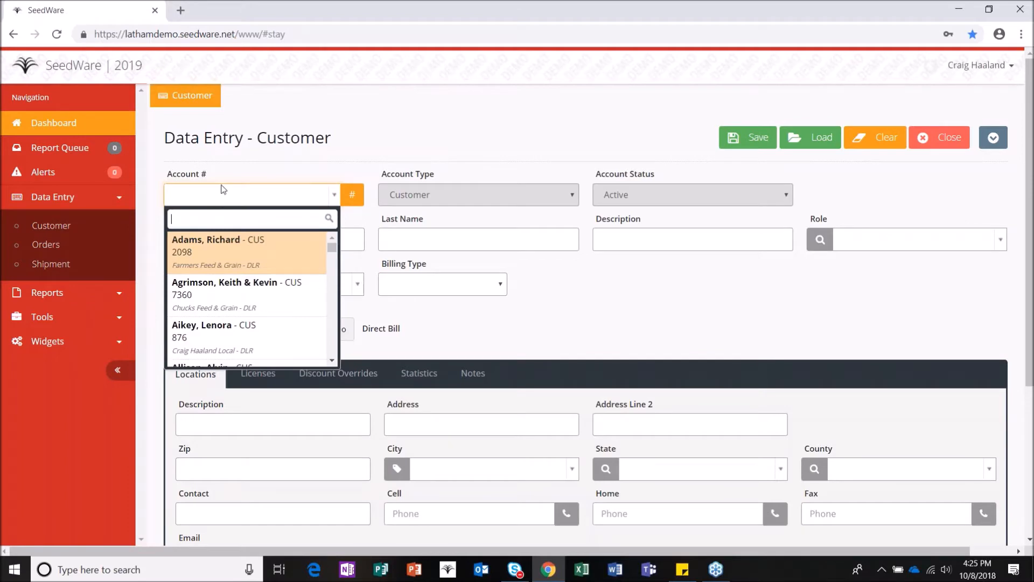
click(427, 152)
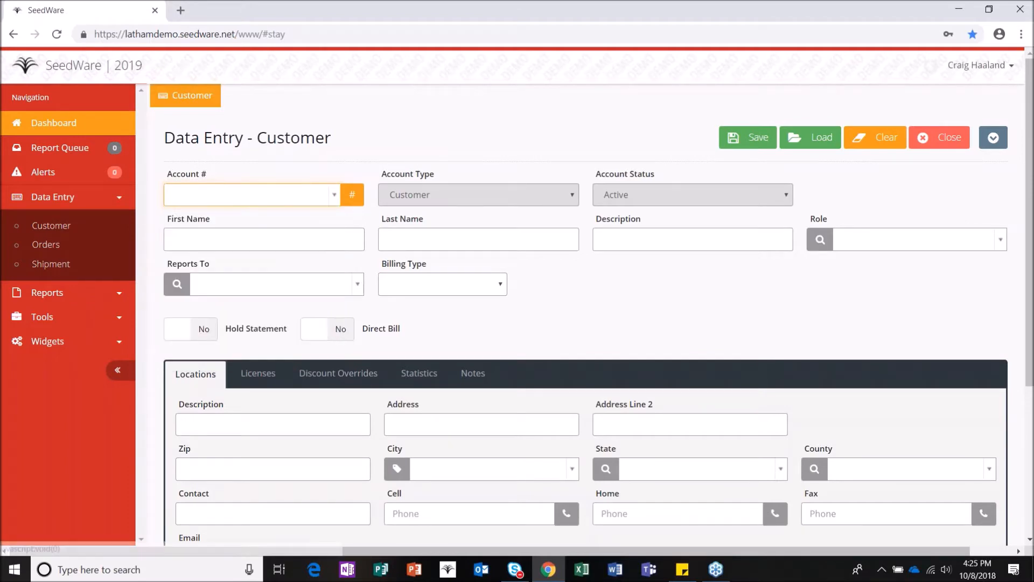
click(221, 193)
click(302, 154)
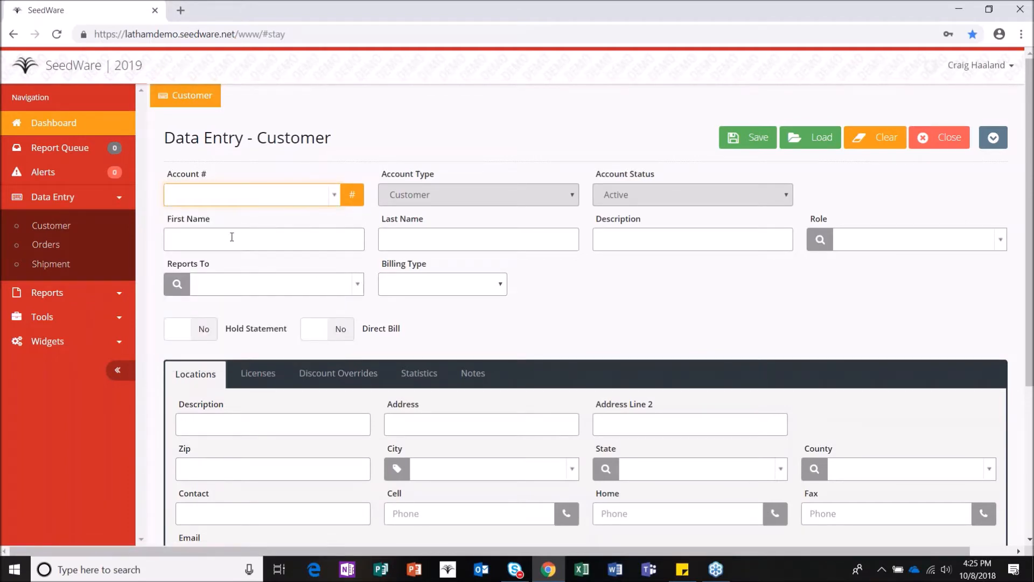
click(259, 193)
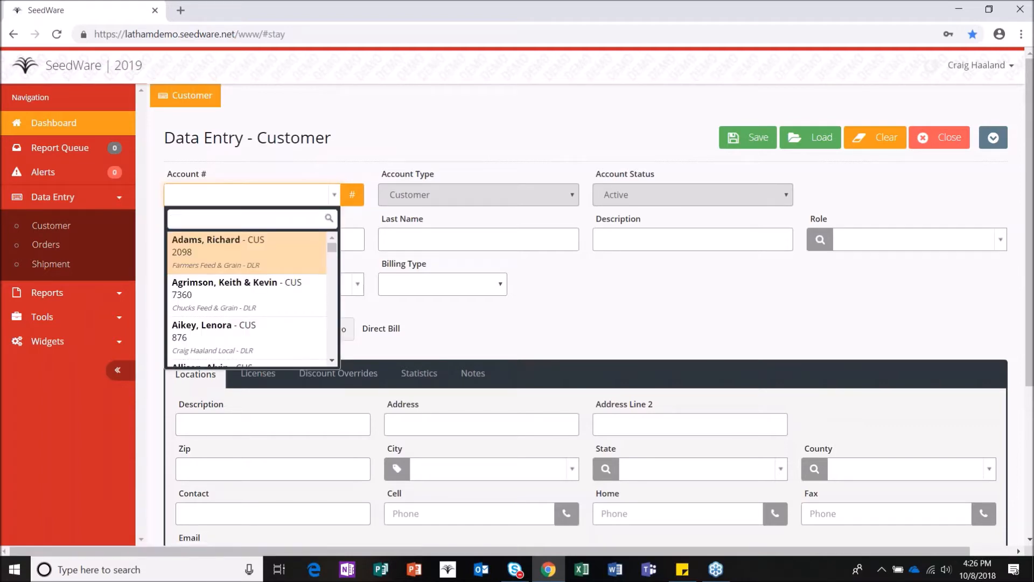
text(weber)
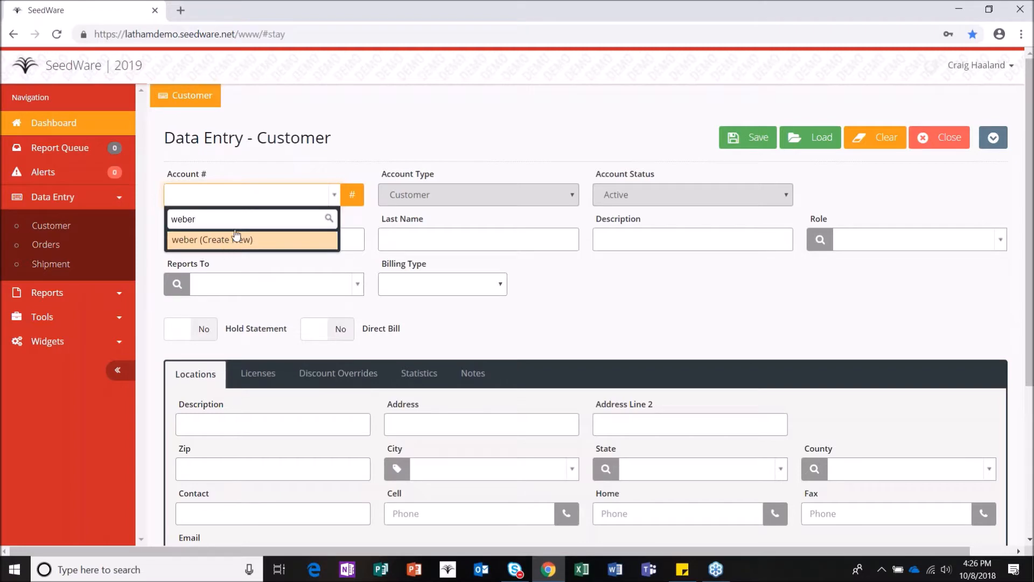
click(287, 159)
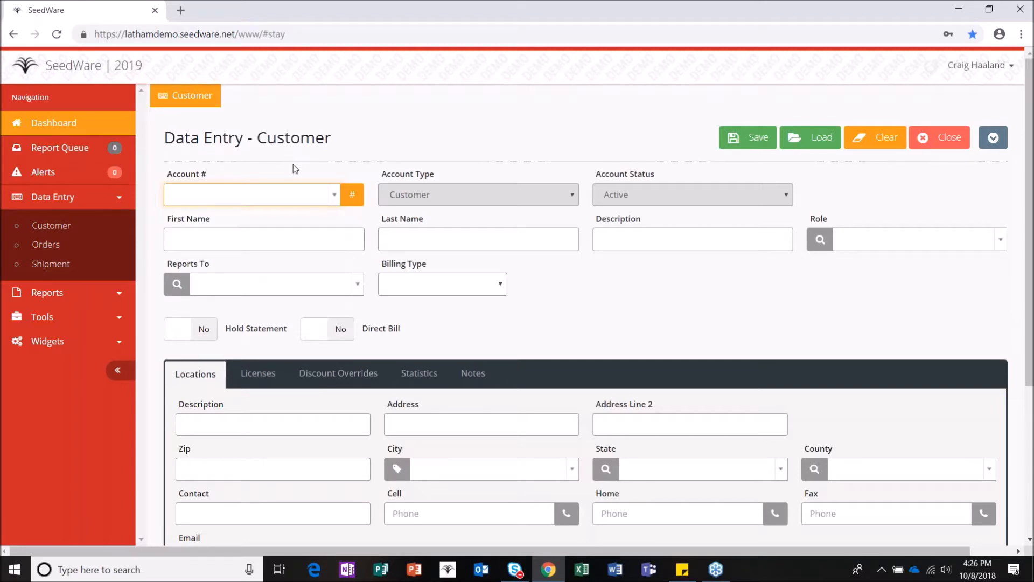
Step: Generate a new account number and enter the customer's first and last names
click(352, 197)
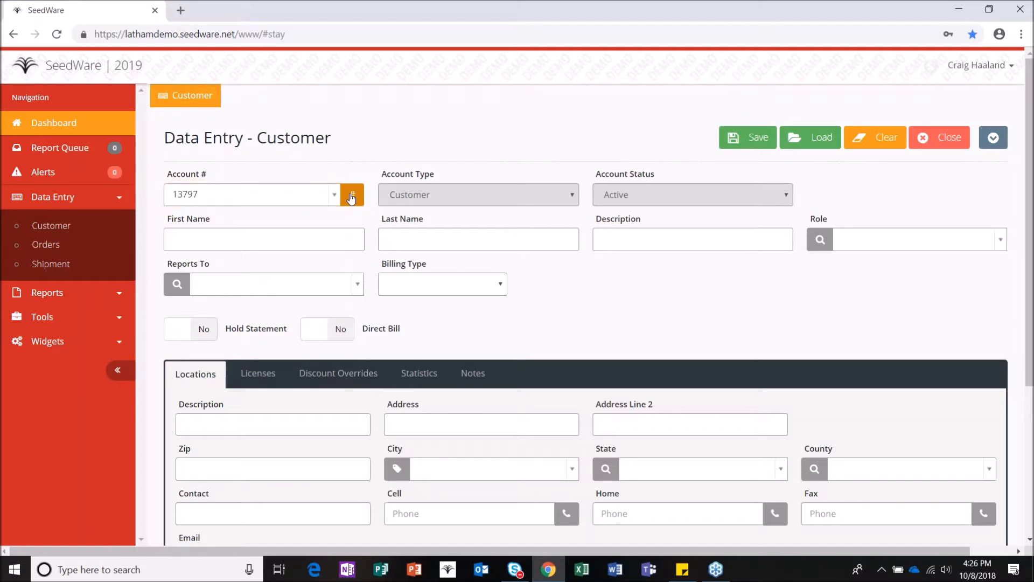
click(284, 237)
click(624, 239)
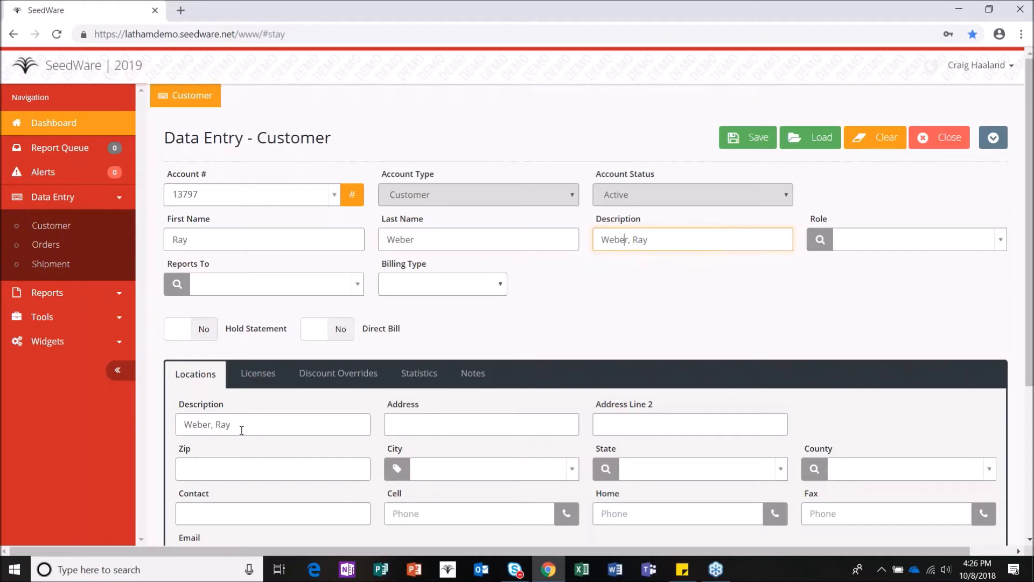
click(916, 242)
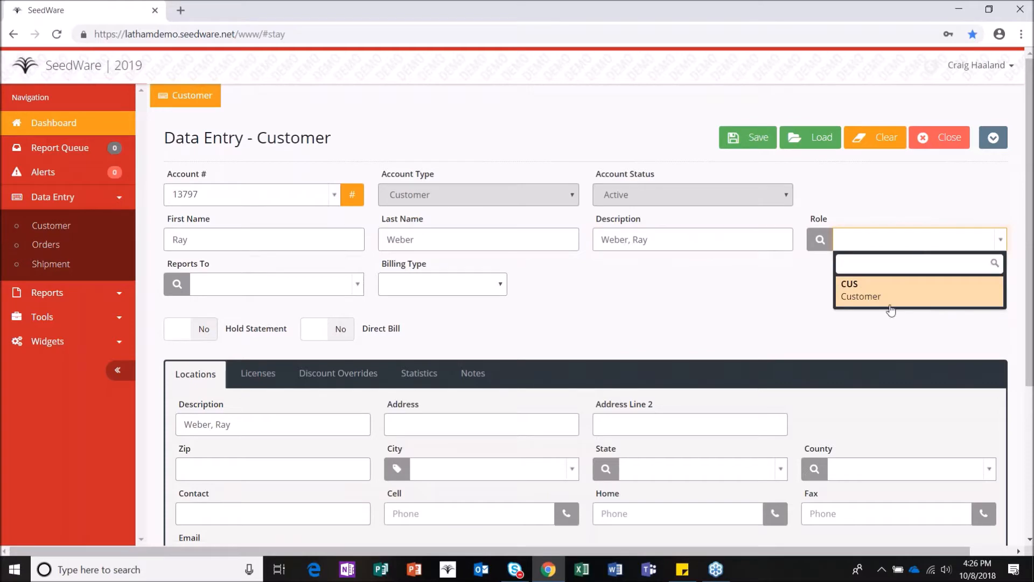
Step: Set Role to CUS Customer, pick the searched dealer as Reports To, and choose billing type Reports To
click(891, 297)
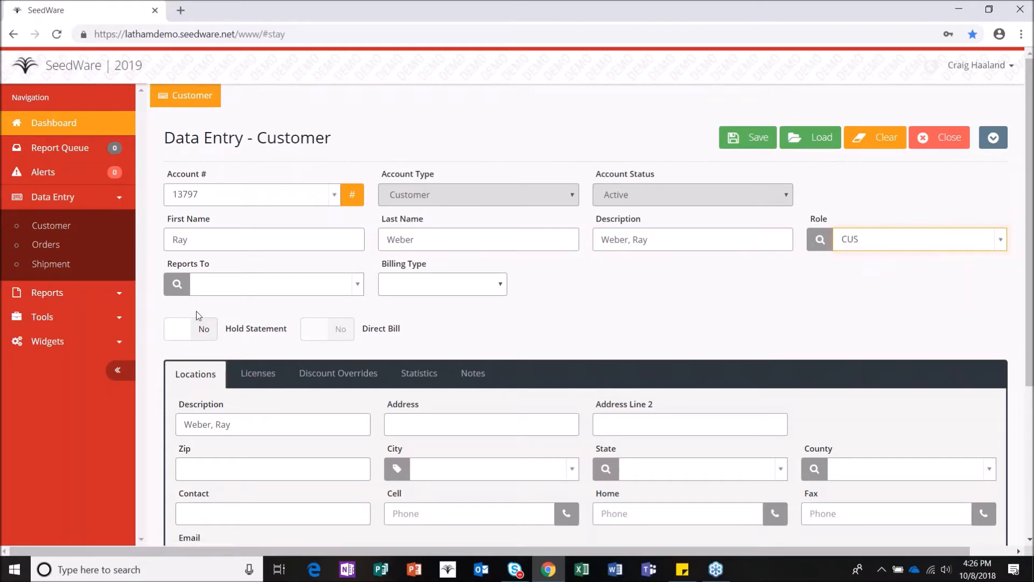
click(214, 284)
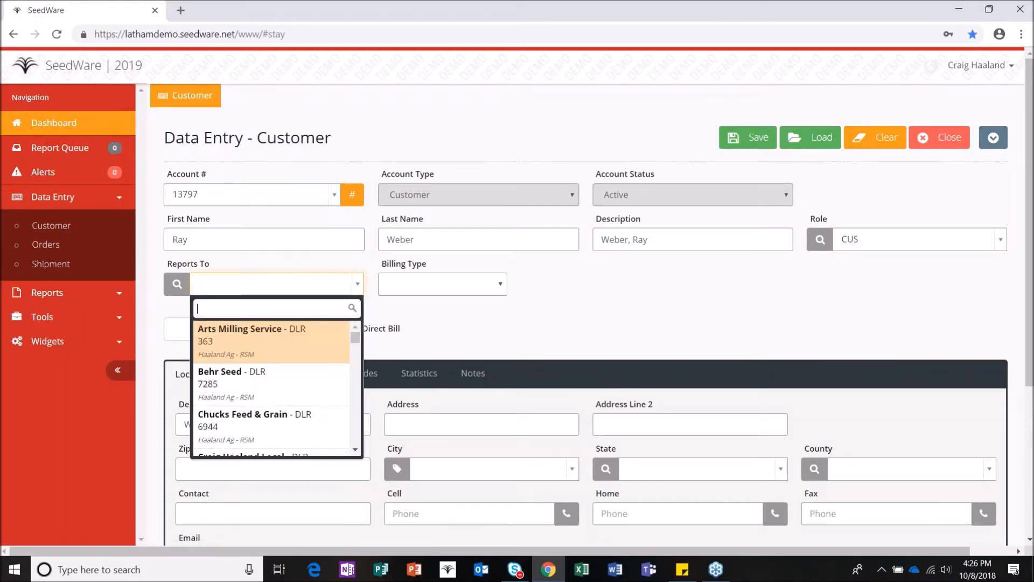
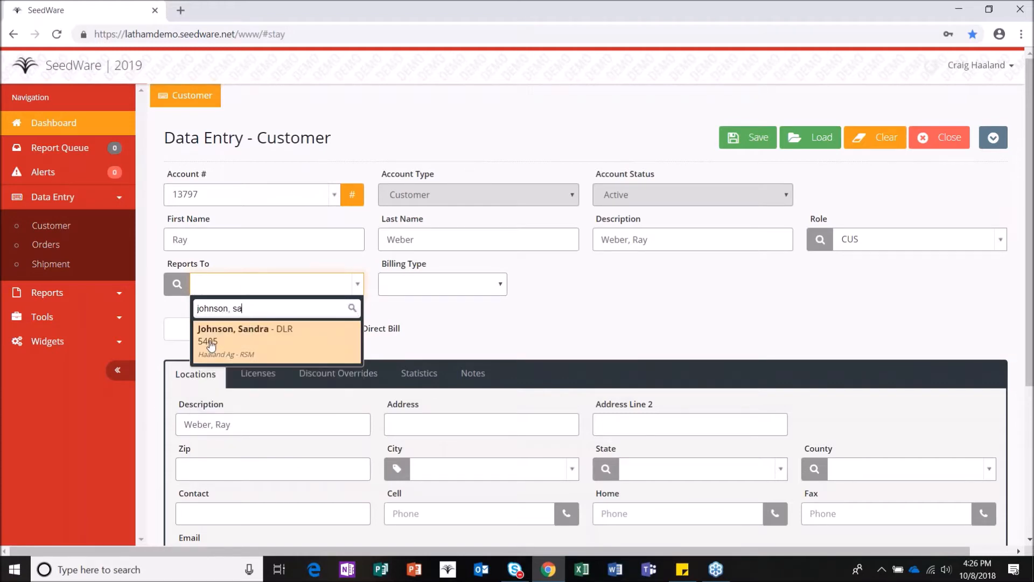
key(Return)
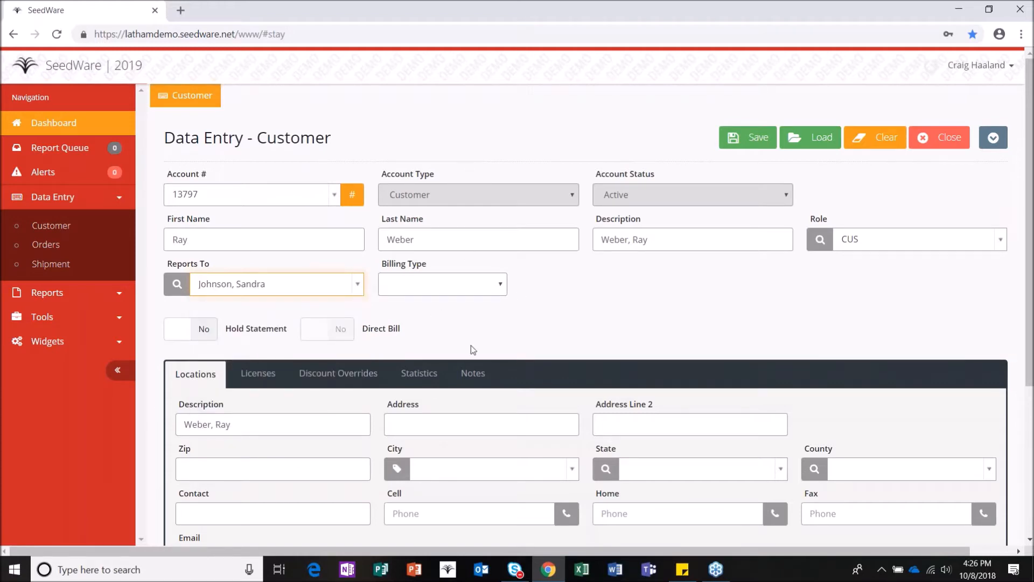
click(472, 296)
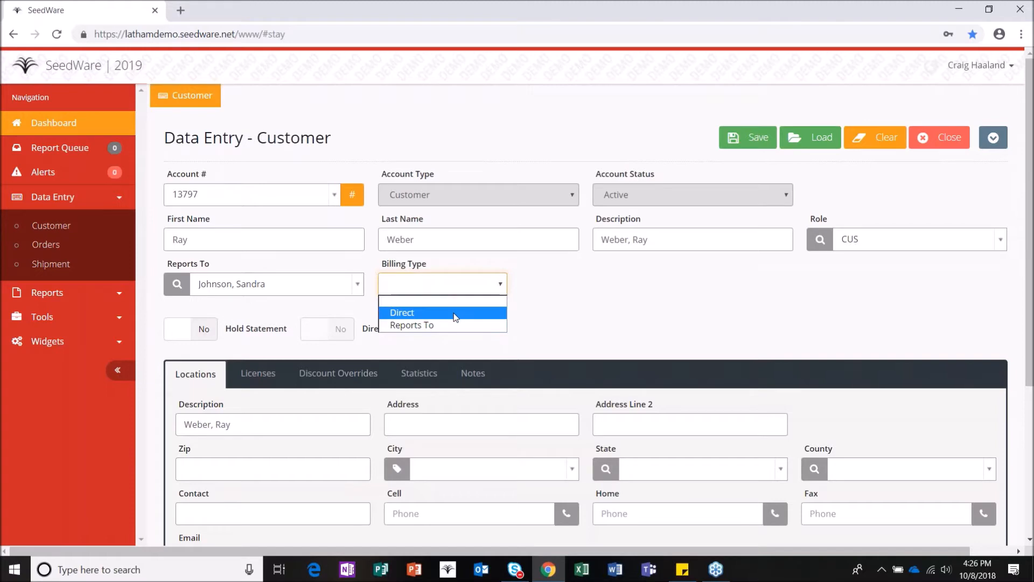
click(455, 325)
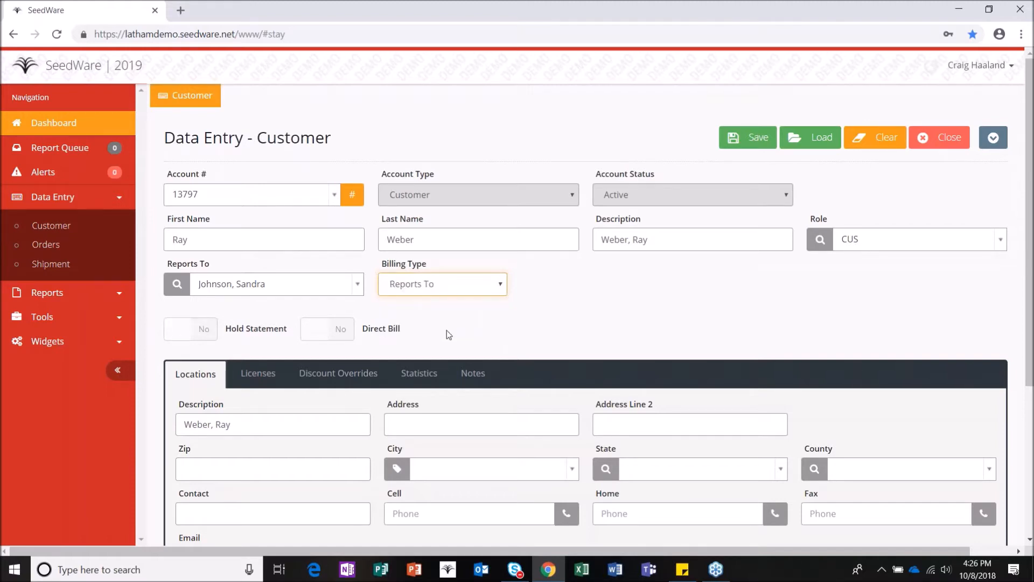
Step: Change the Billing Type dropdown from Reports To to Direct
drag(222, 262, 160, 265)
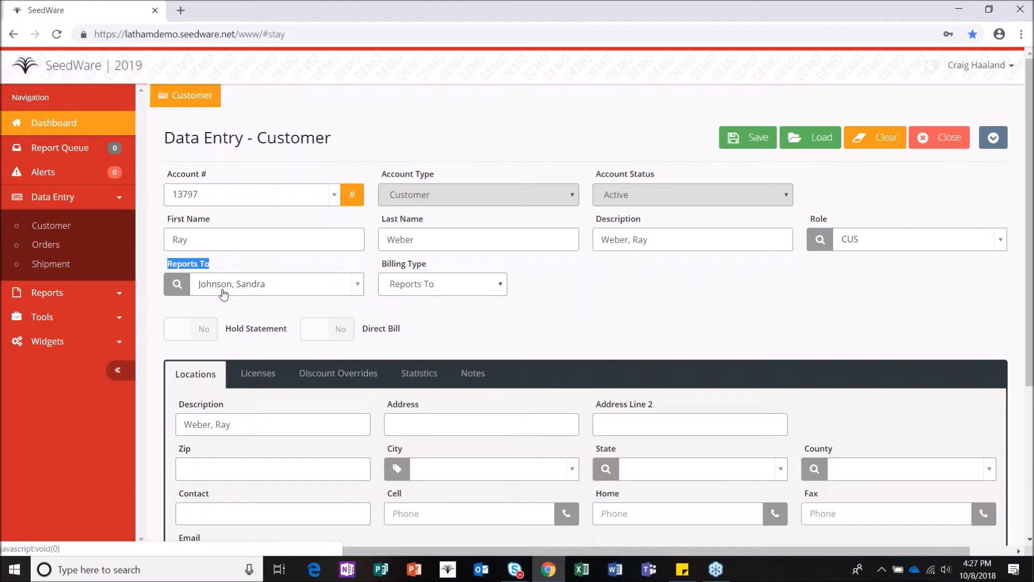
click(378, 303)
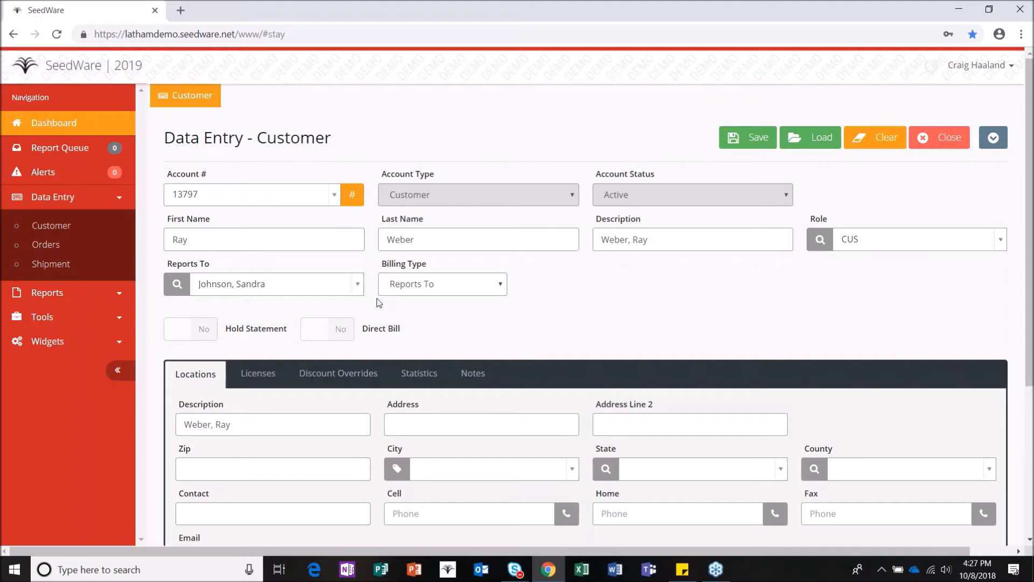
click(499, 283)
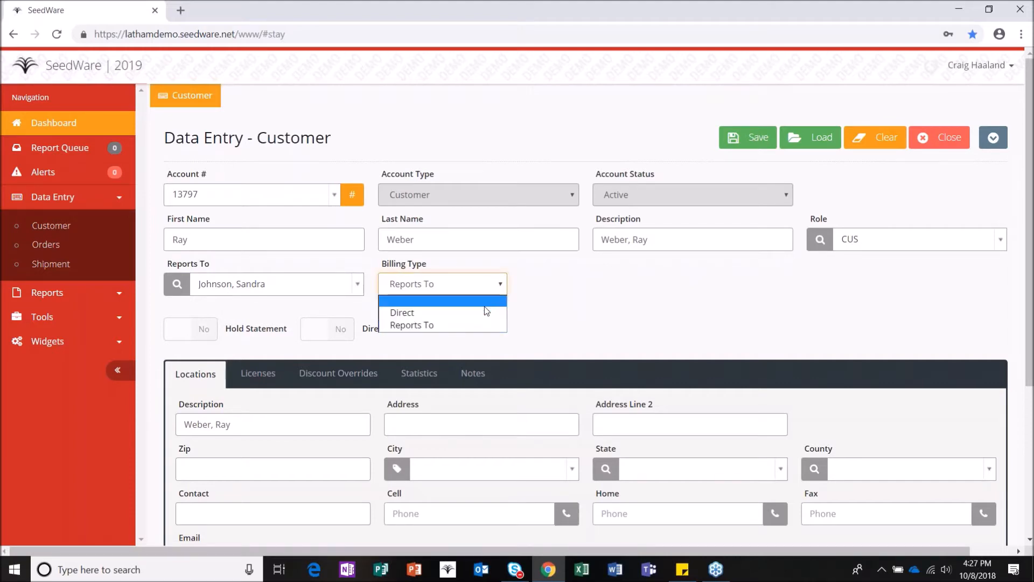
click(482, 313)
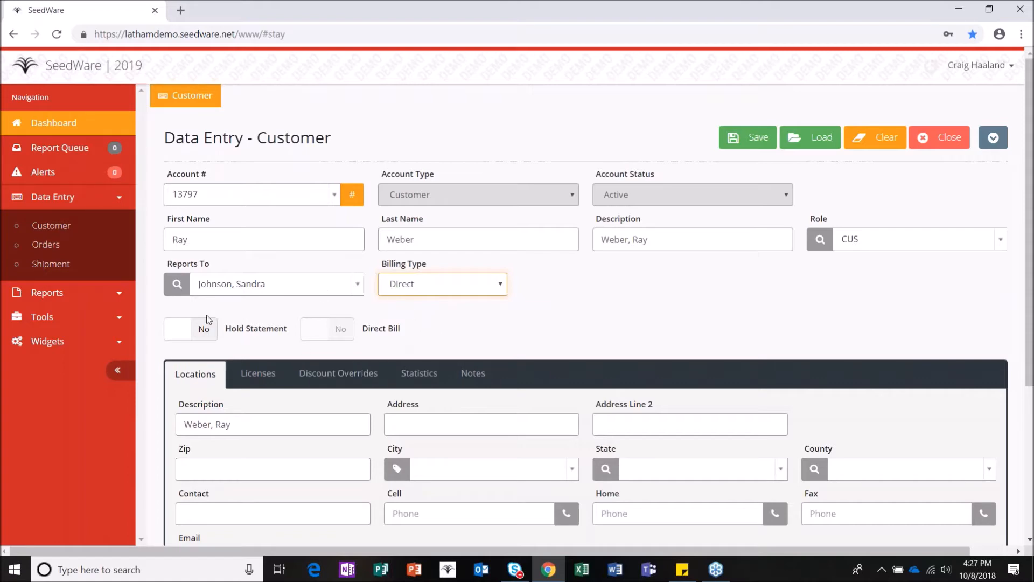
Step: Leave Hold Statement set to No and switch Billing Type back to Reports To
click(207, 333)
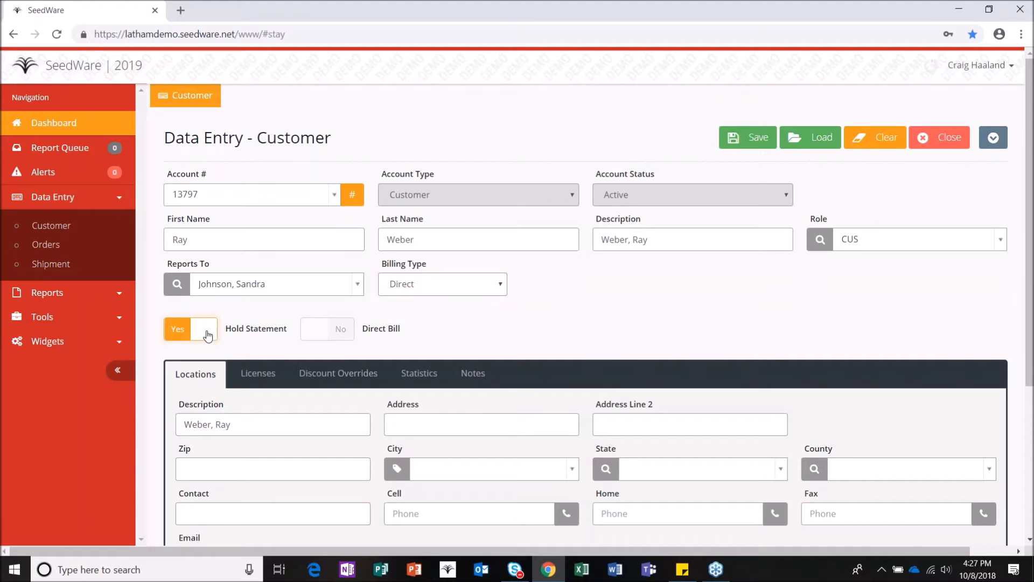
click(208, 334)
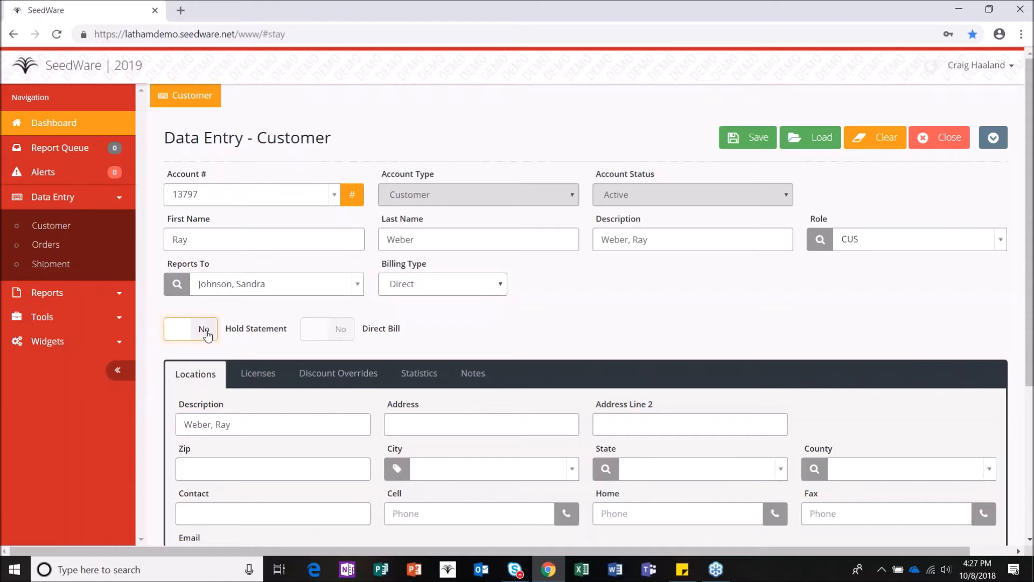
click(207, 334)
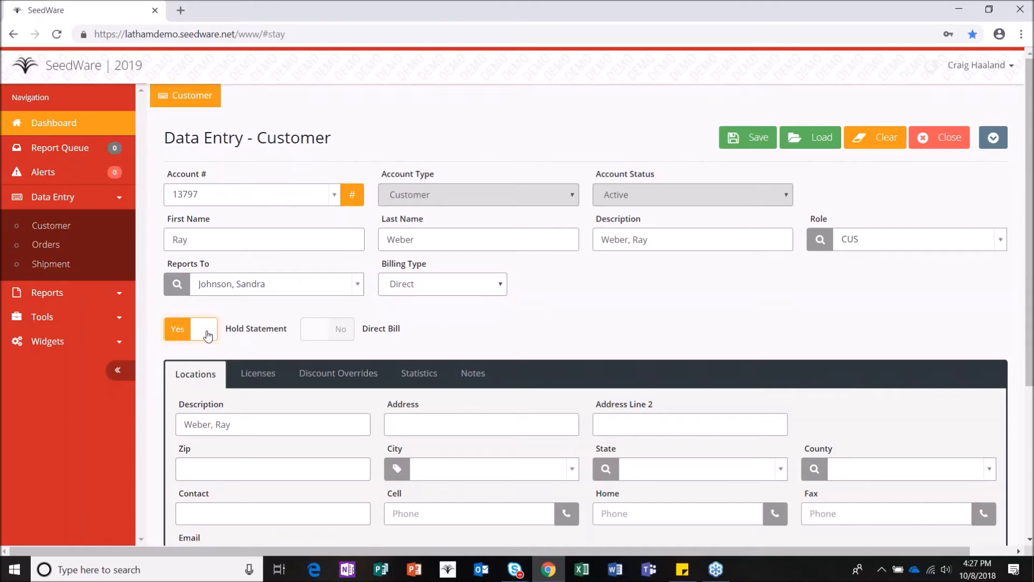
click(208, 334)
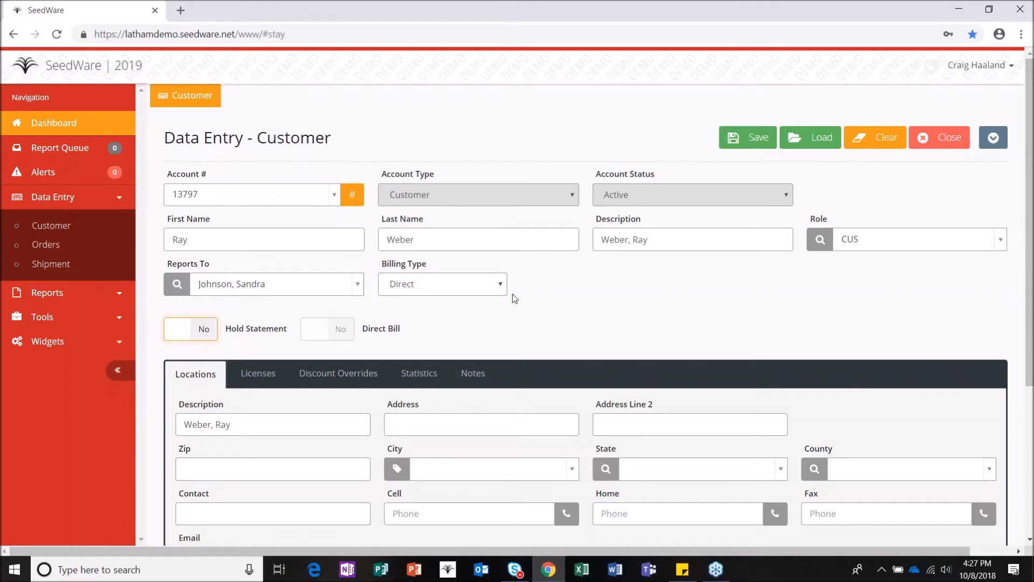
click(493, 284)
click(479, 325)
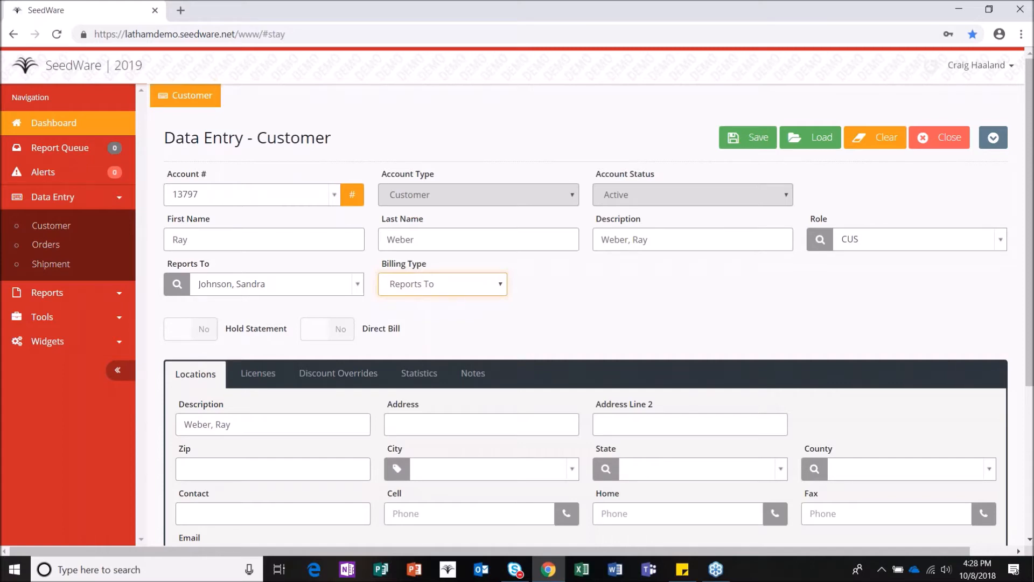
Step: Enter the location's street address and zip, confirming the auto-filled city, state and county
scroll(361, 489, down, 3)
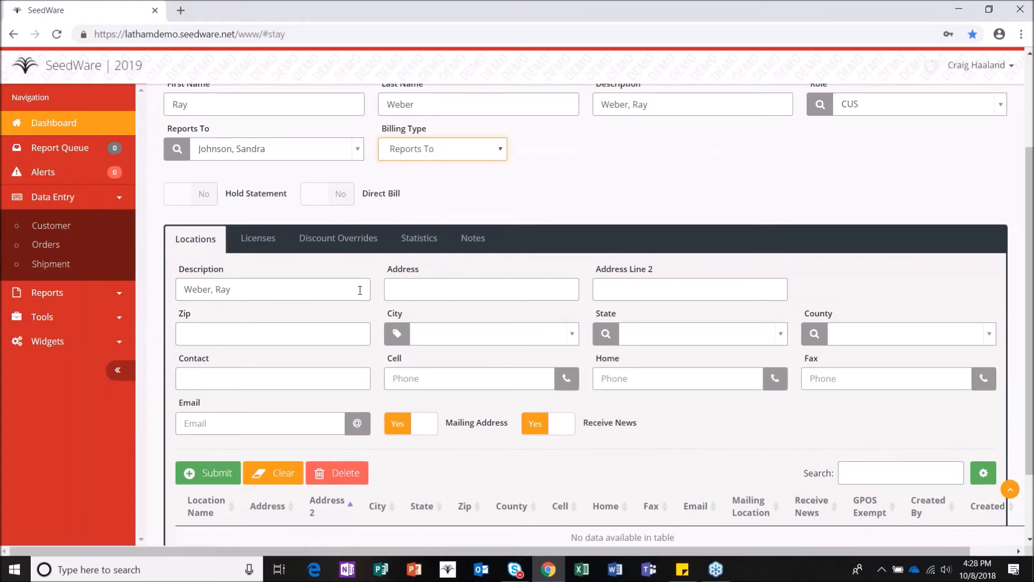
click(405, 289)
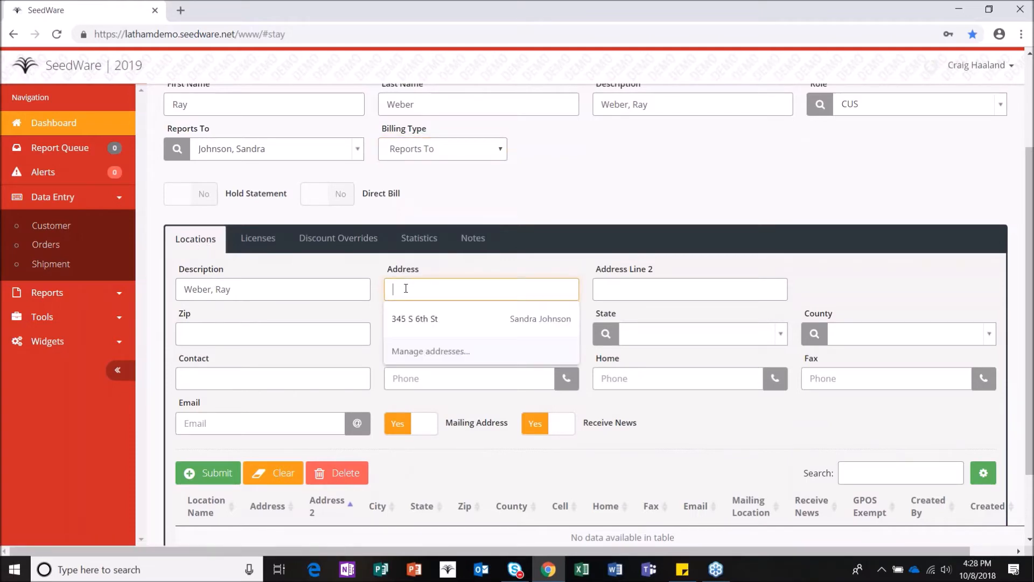
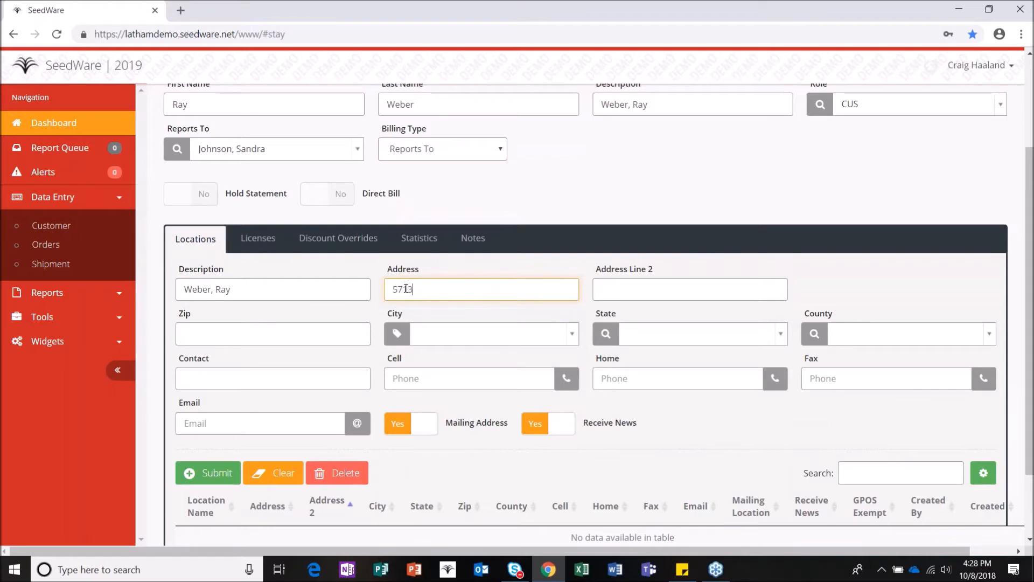
key(Tab)
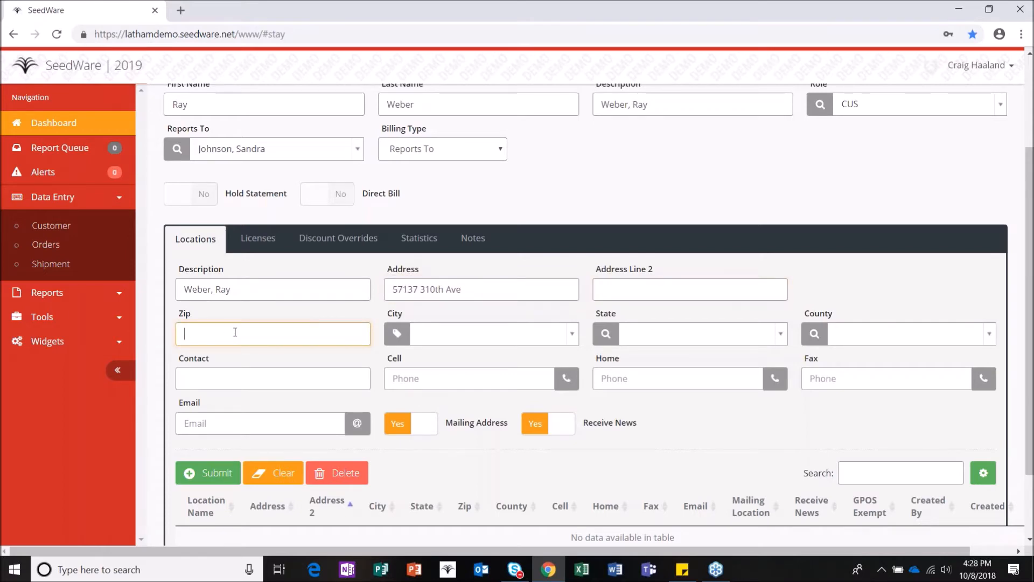
text(50571)
key(Tab)
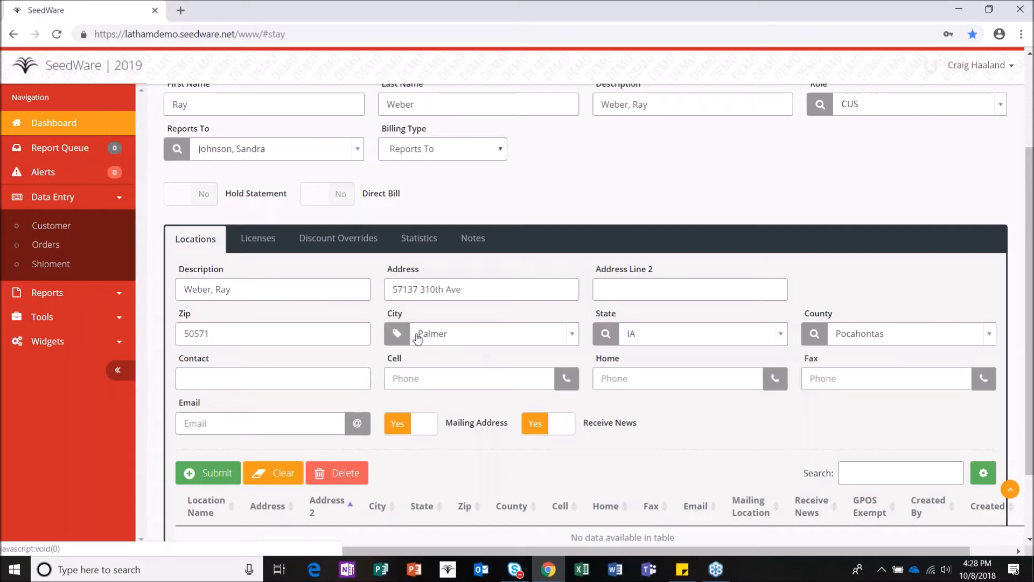
click(572, 338)
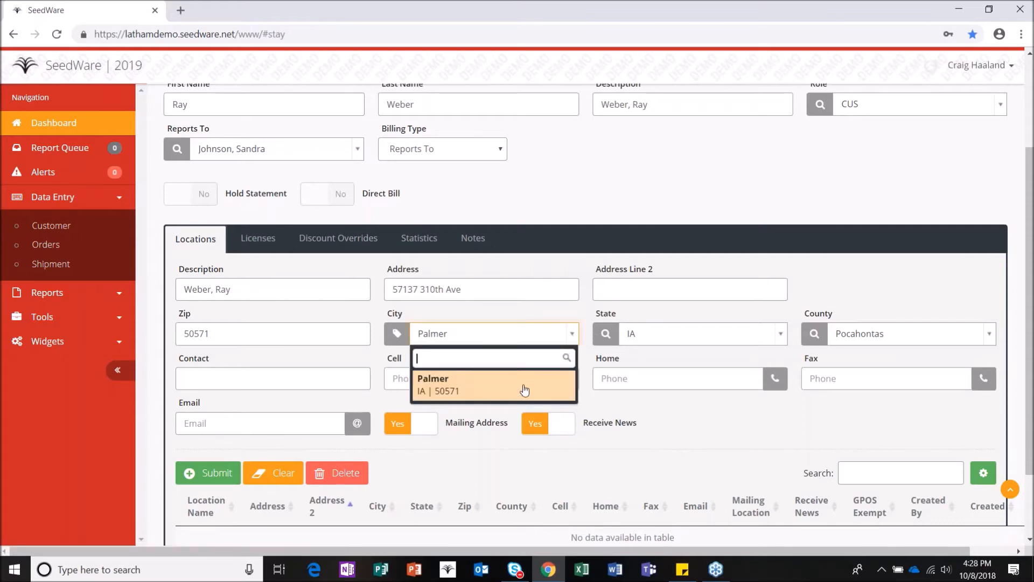
click(524, 383)
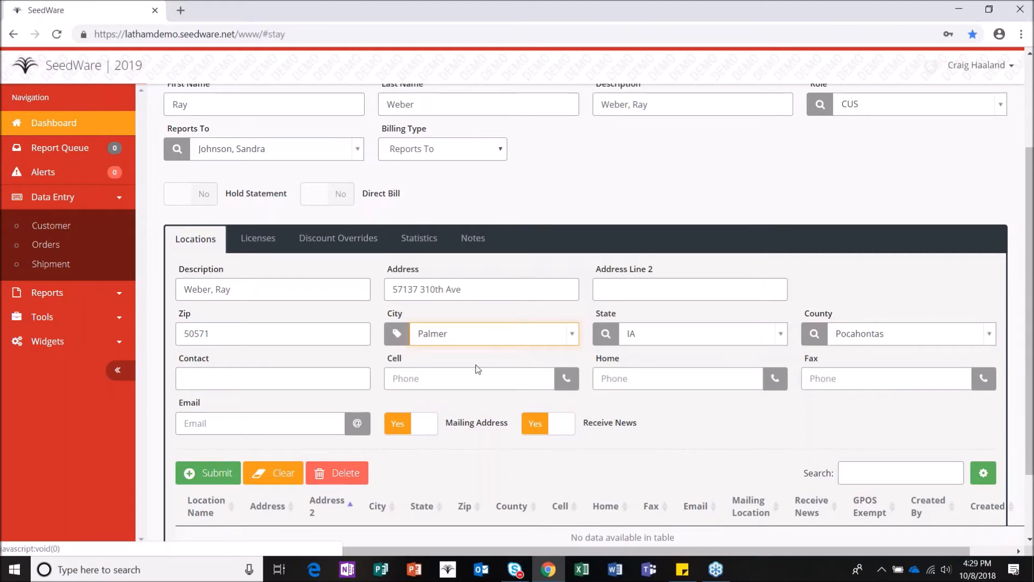
scroll(476, 364, up, 2)
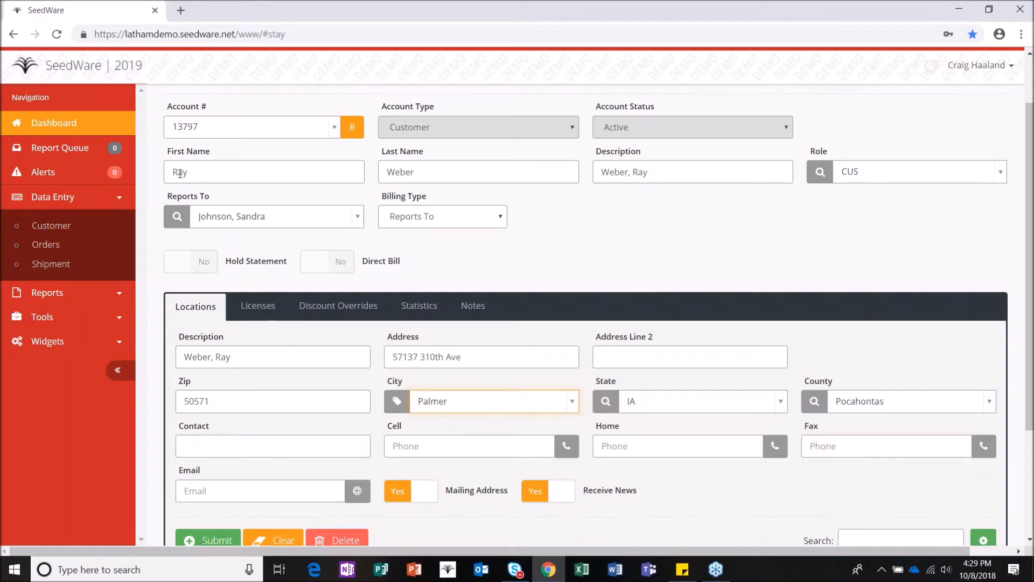
click(443, 173)
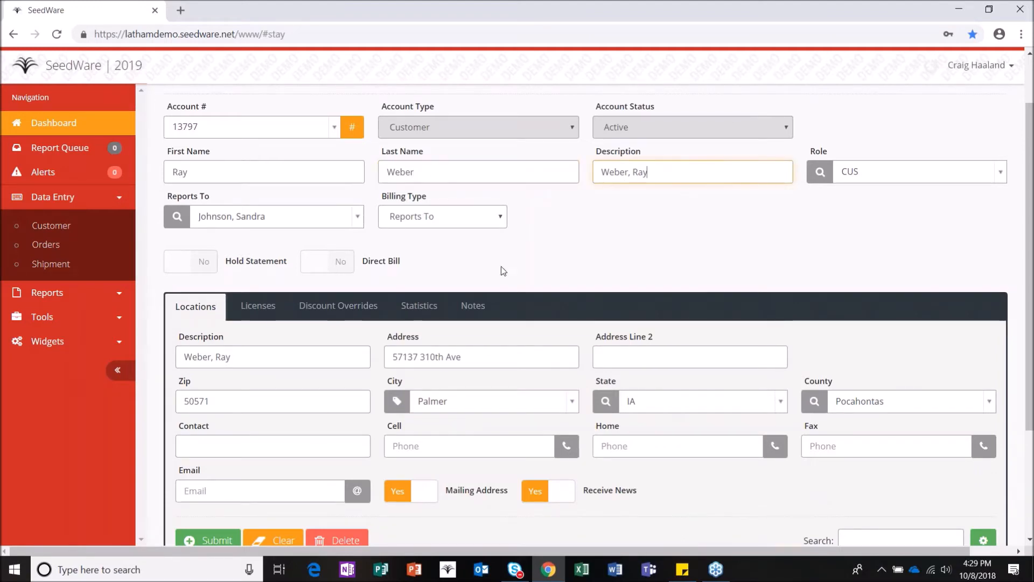
Step: Fill in the location's cell phone number and e-mail address, then submit the location
click(322, 355)
click(241, 448)
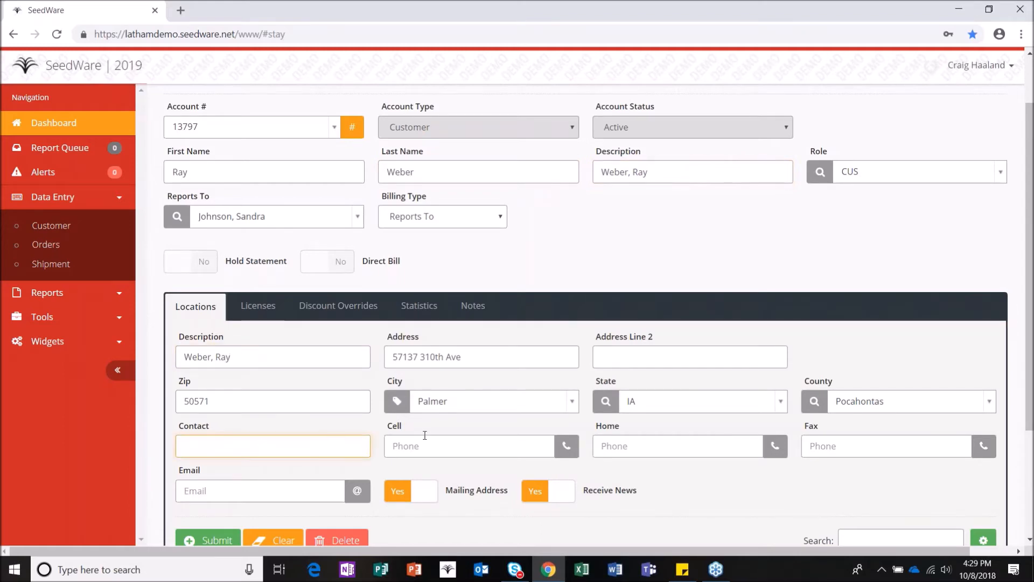
click(419, 445)
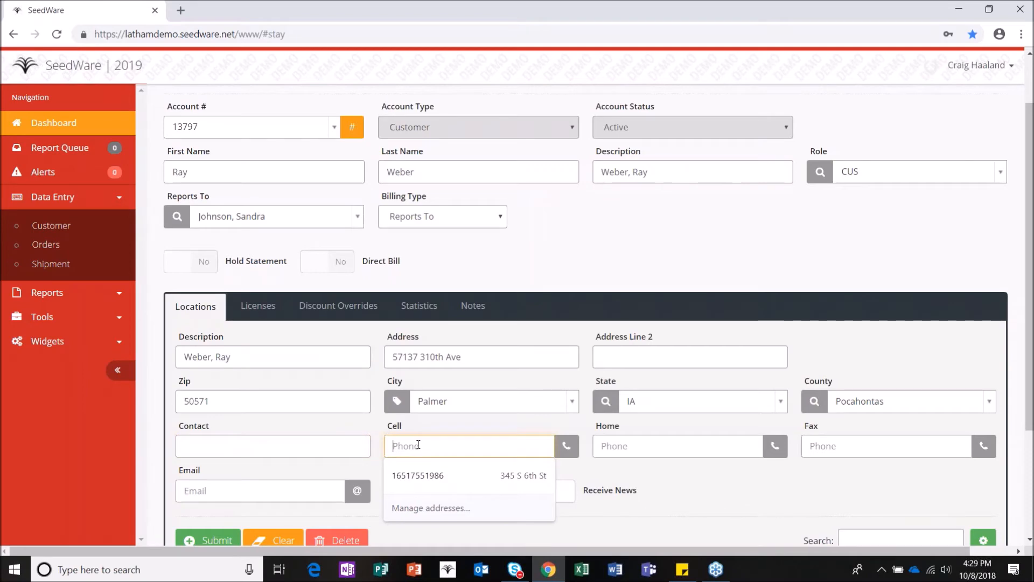
key(Tab)
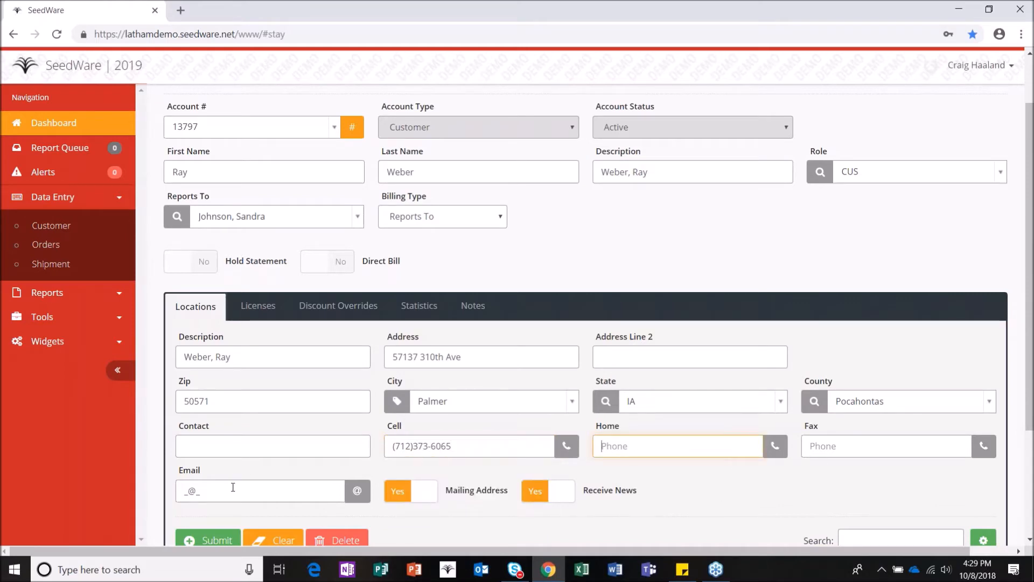
click(178, 484)
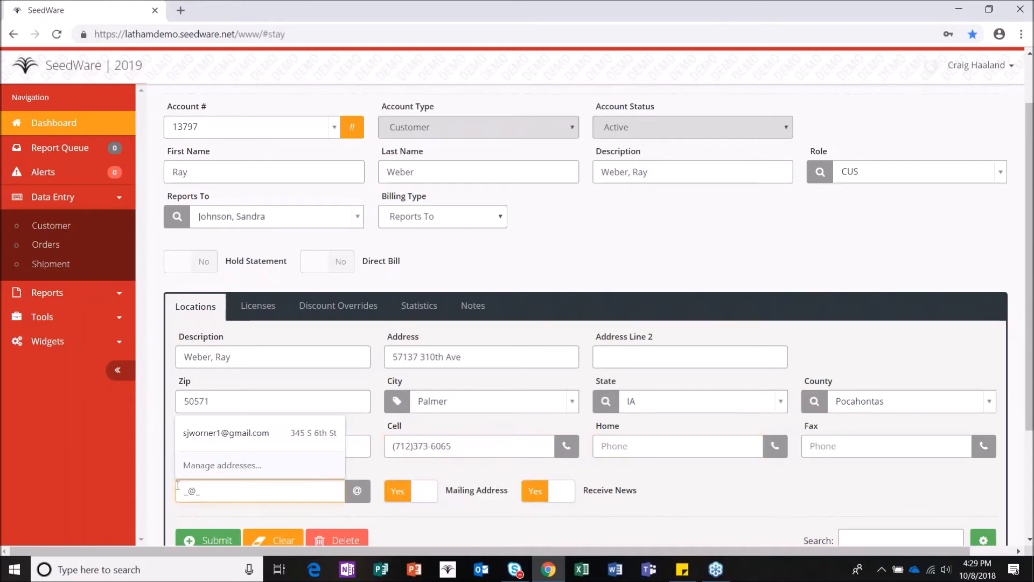
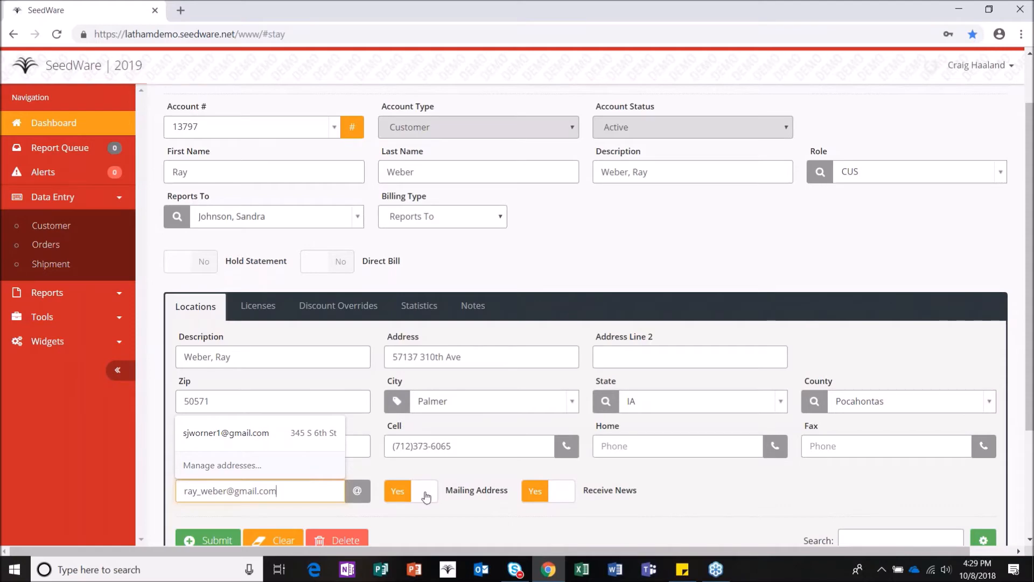
scroll(581, 483, down, 1)
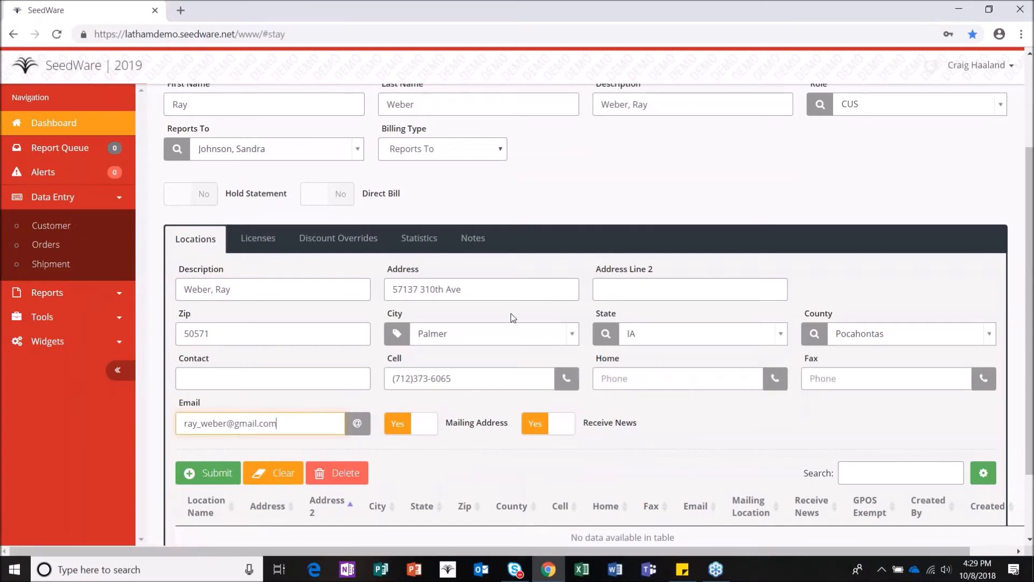
scroll(225, 441, down, 1)
click(213, 405)
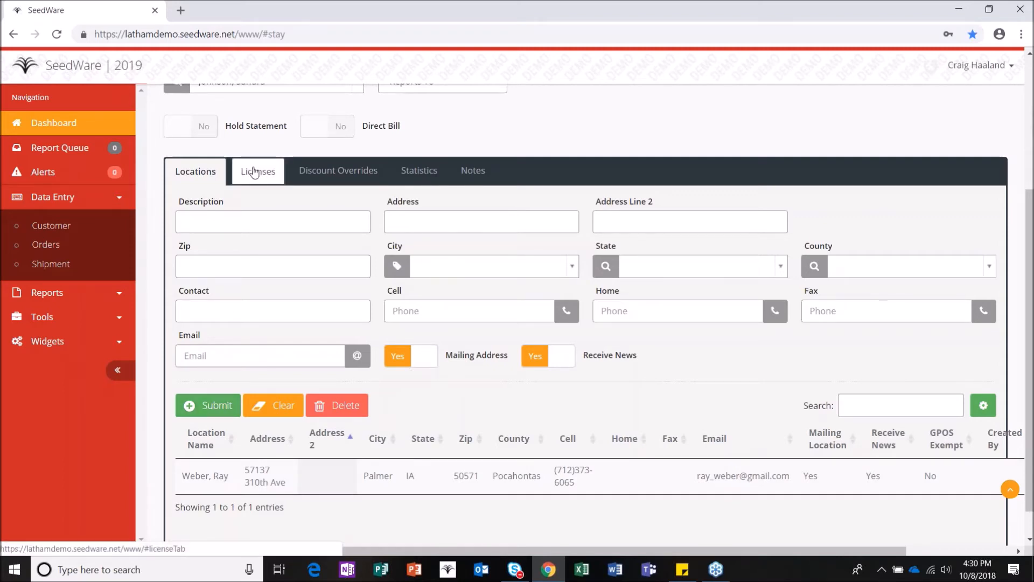
Step: On the Licenses tab, add a Monsanto license with the customer's license number
click(256, 170)
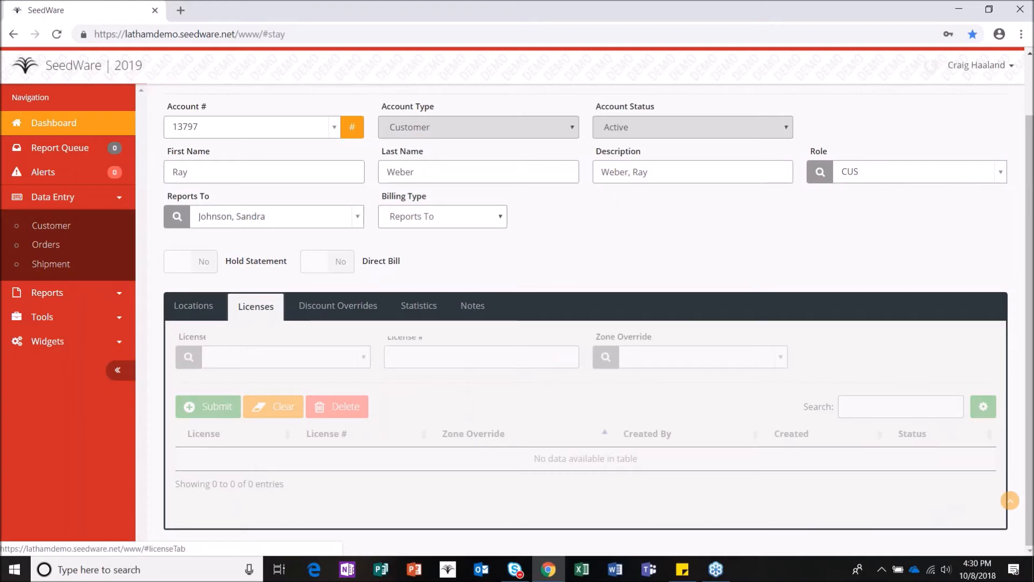
click(294, 359)
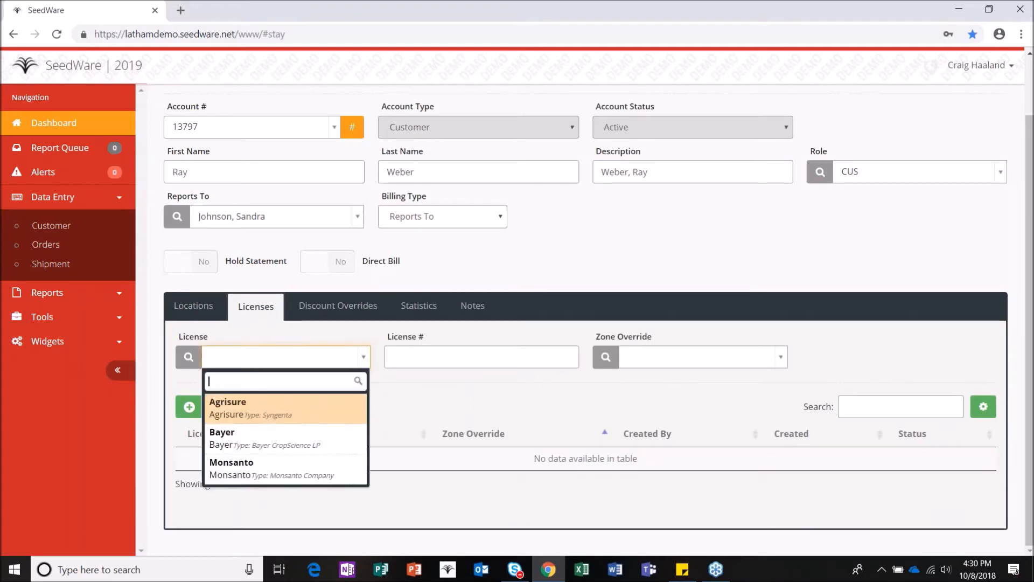
click(254, 467)
click(399, 371)
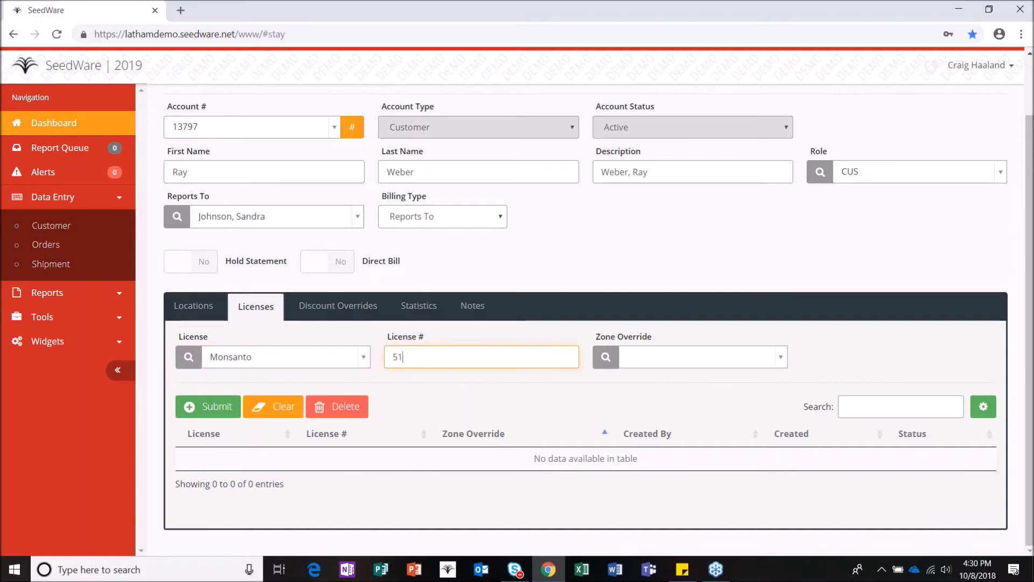
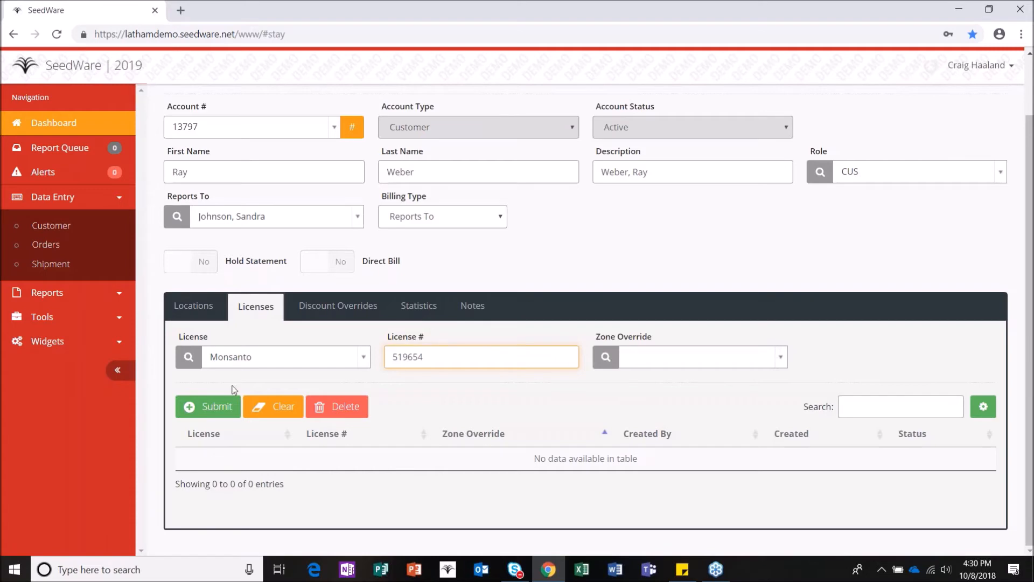
click(208, 408)
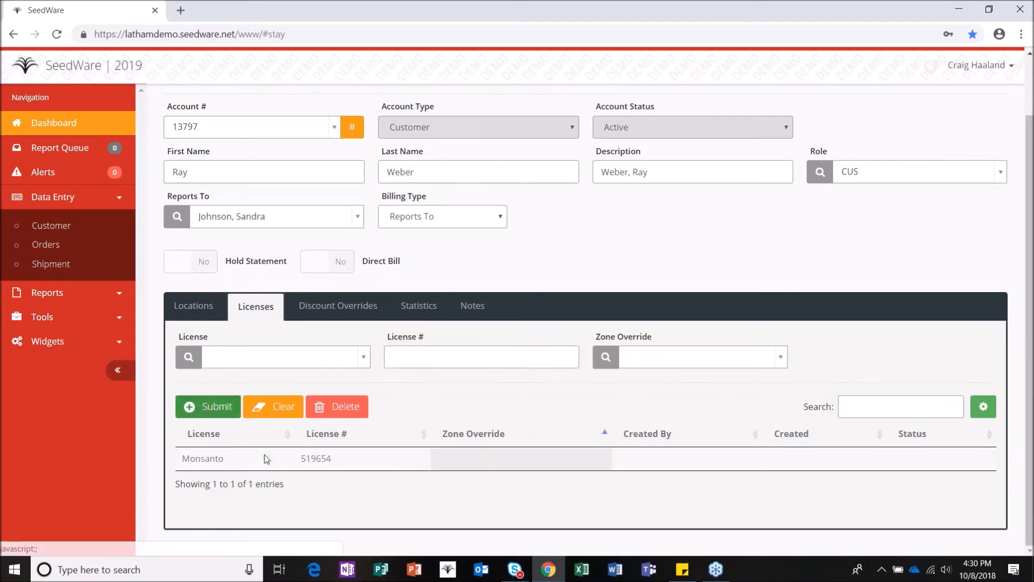
Step: On the Discount Overrides tab, submit a CUS Volume discount with amount 2.15
click(334, 306)
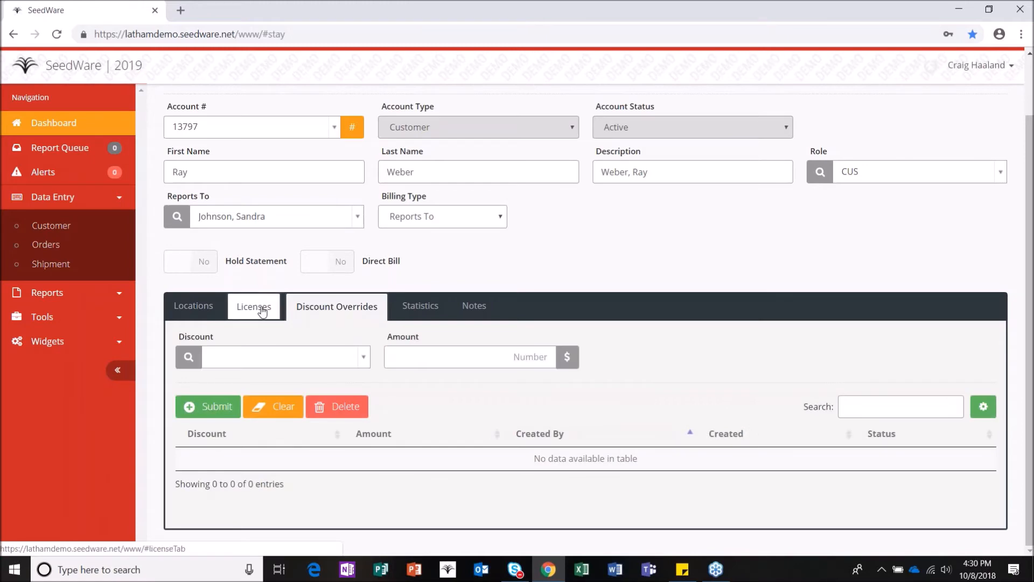
click(302, 356)
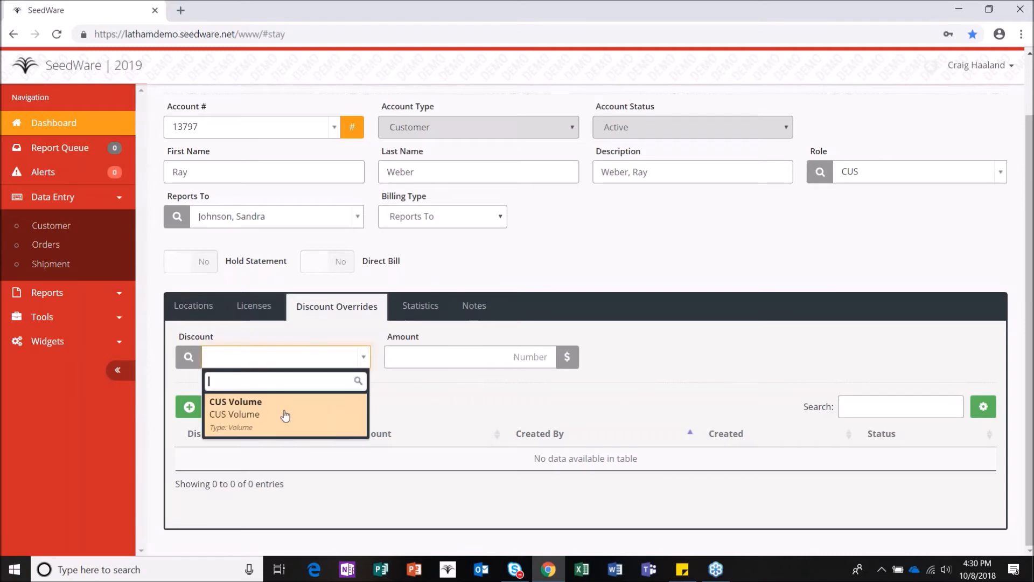
click(284, 415)
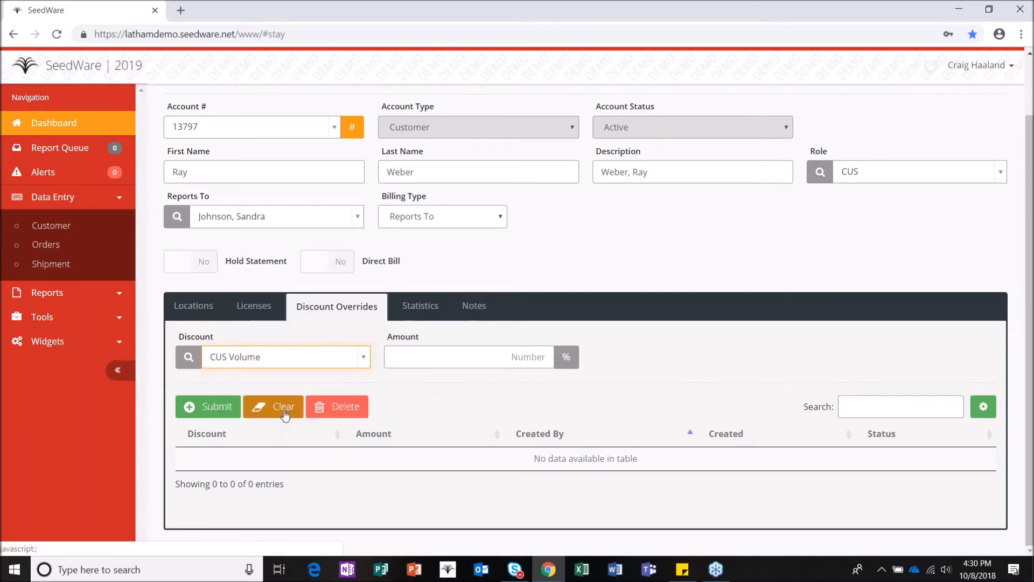
click(504, 356)
text(2.15)
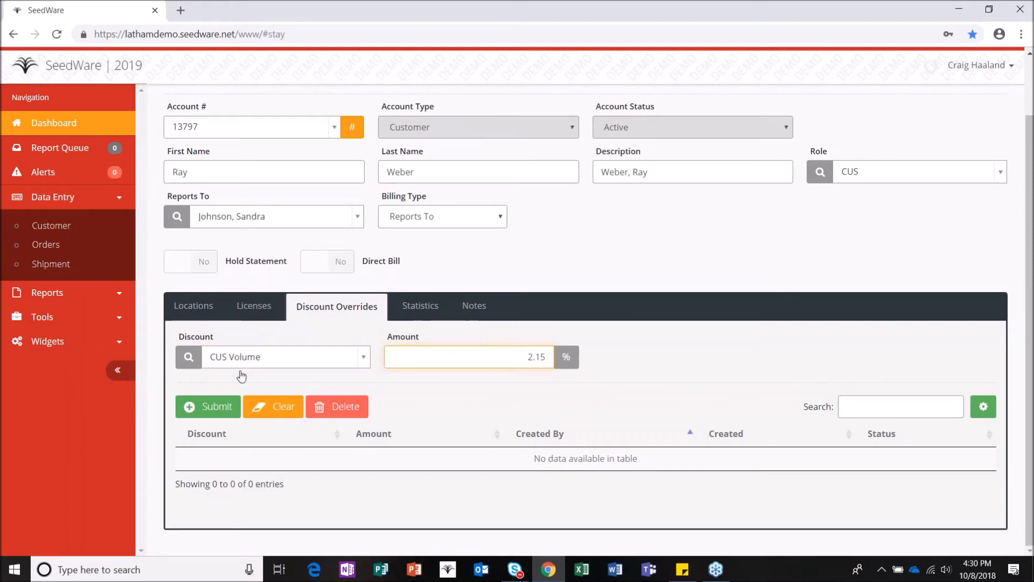
click(222, 405)
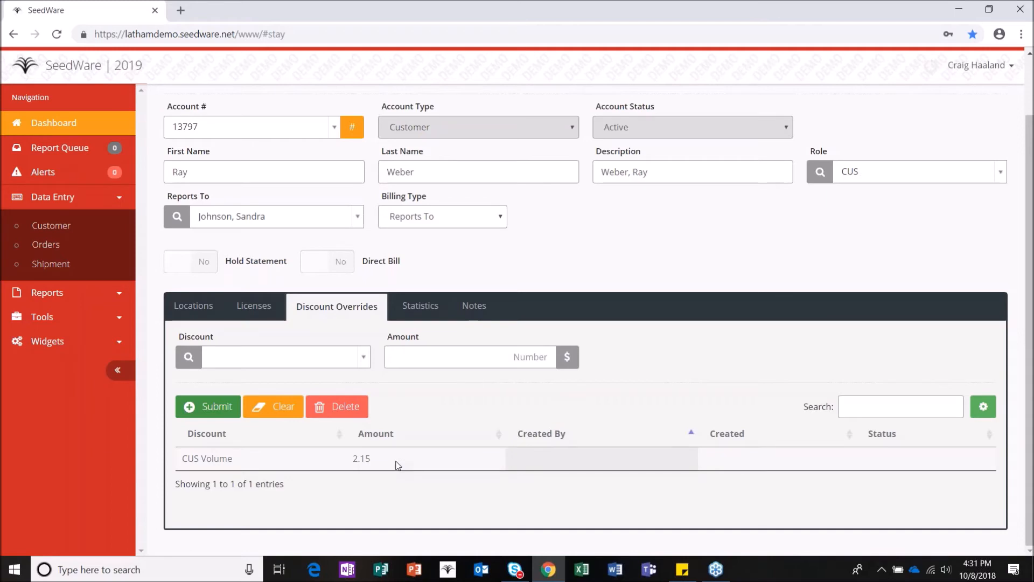
Step: Type the customer's farm plan number on the Statistics tab, then switch to the Notes tab
click(417, 306)
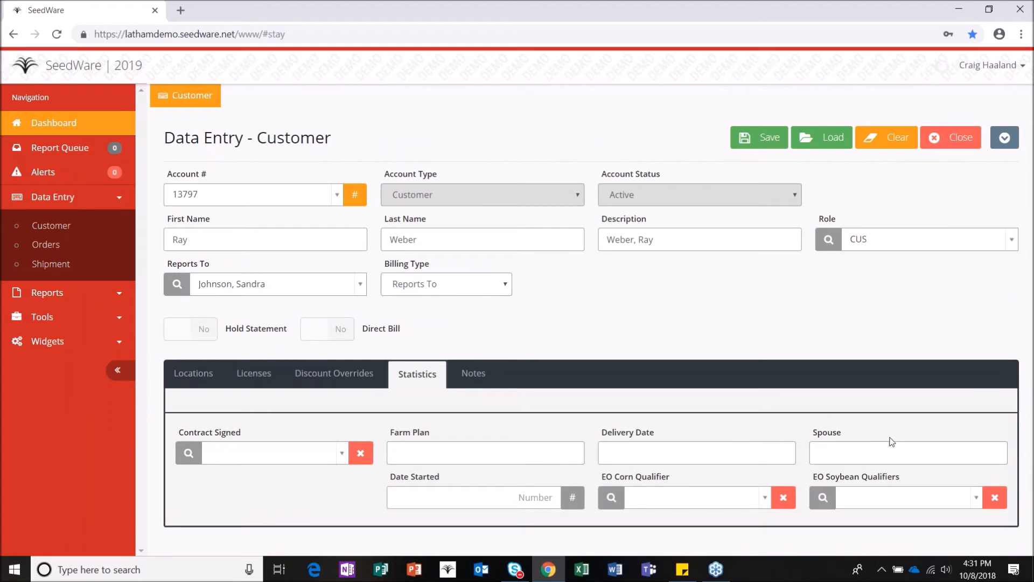
click(484, 372)
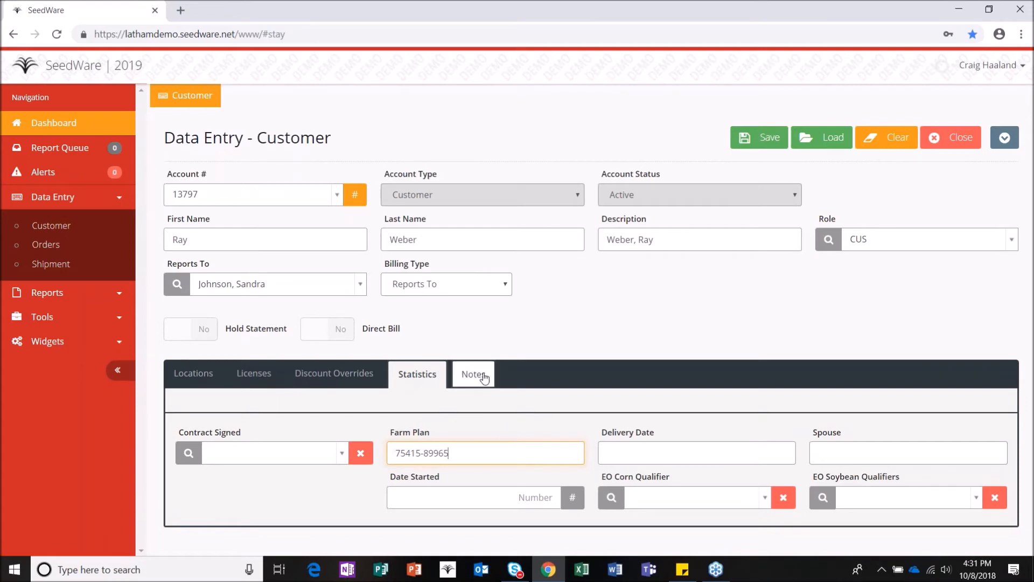
scroll(342, 372, down, 1)
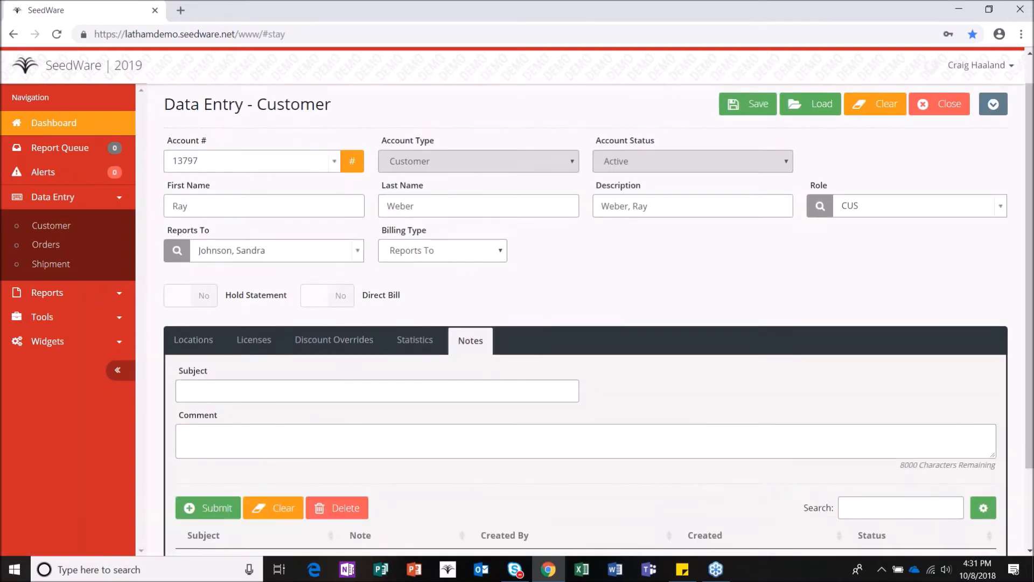
Step: Add a 'Delivery' note reading 'Deliver seed on weekends works during the week' to the customer
click(337, 352)
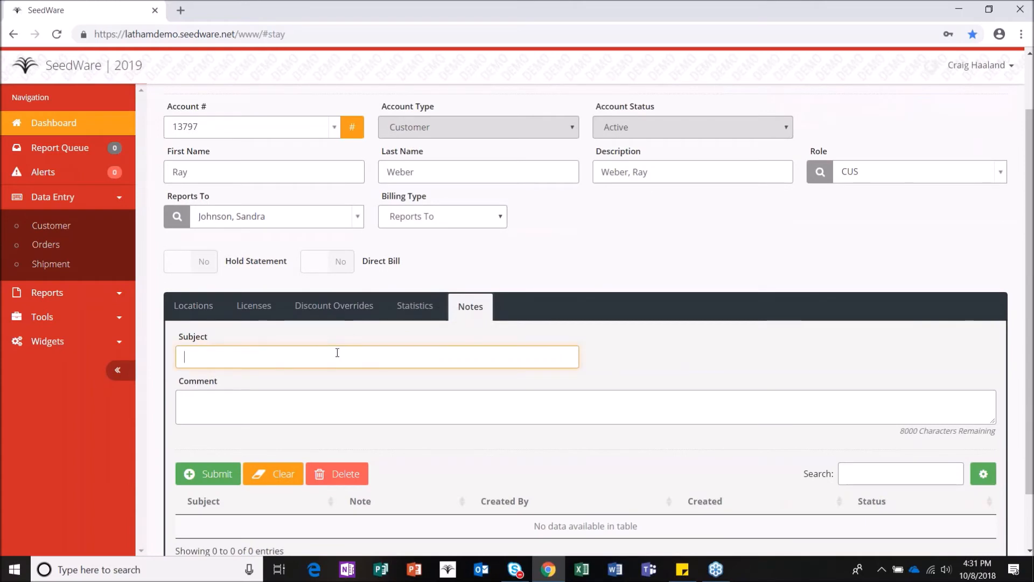
text(Dliery)
key(BackSpace)
key(BackSpace)
key(BackSpace)
text(ea)
key(BackSpace)
text(livery)
key(Tab)
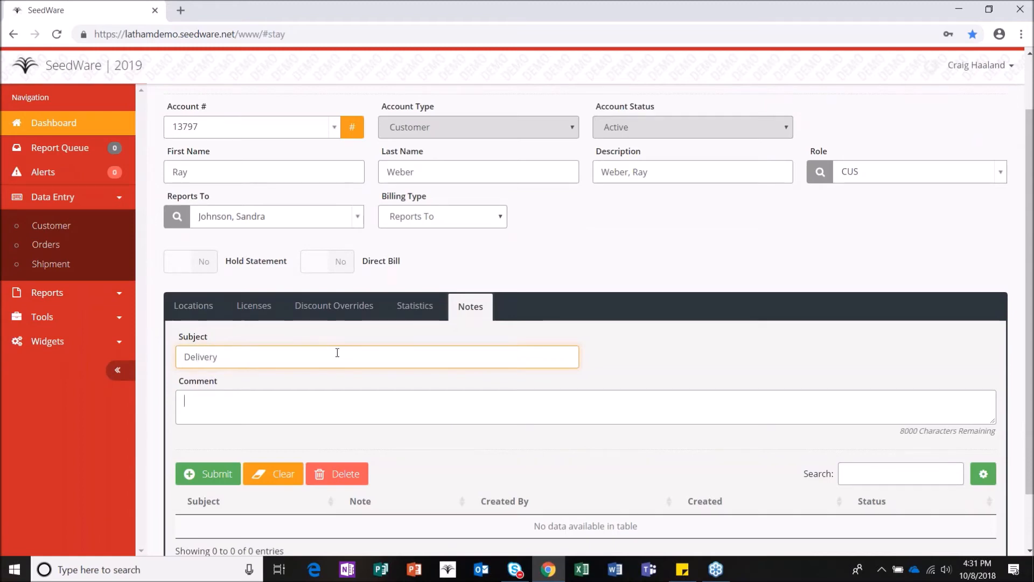
text(Deliver seed on weekends works during the week)
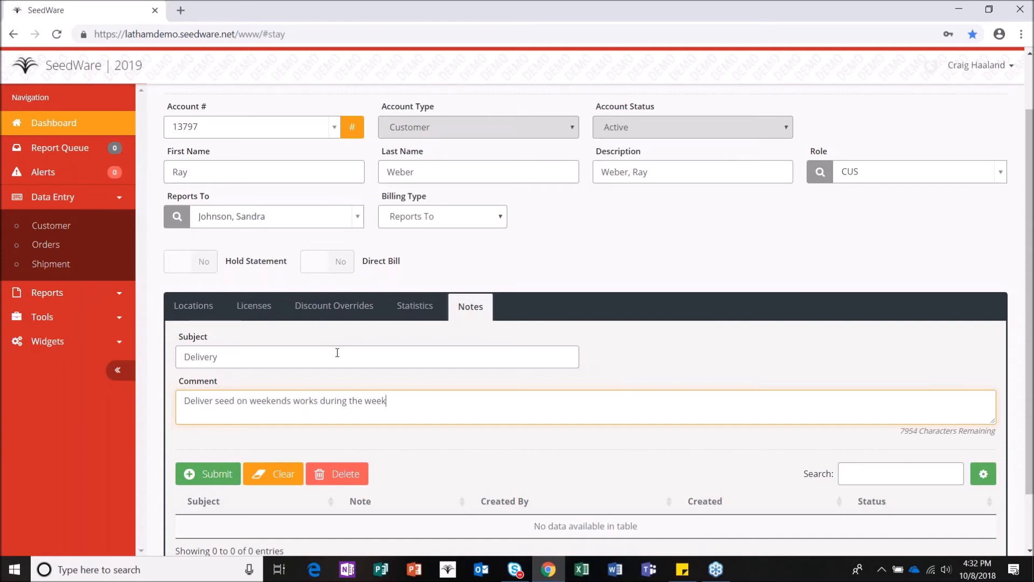
click(206, 485)
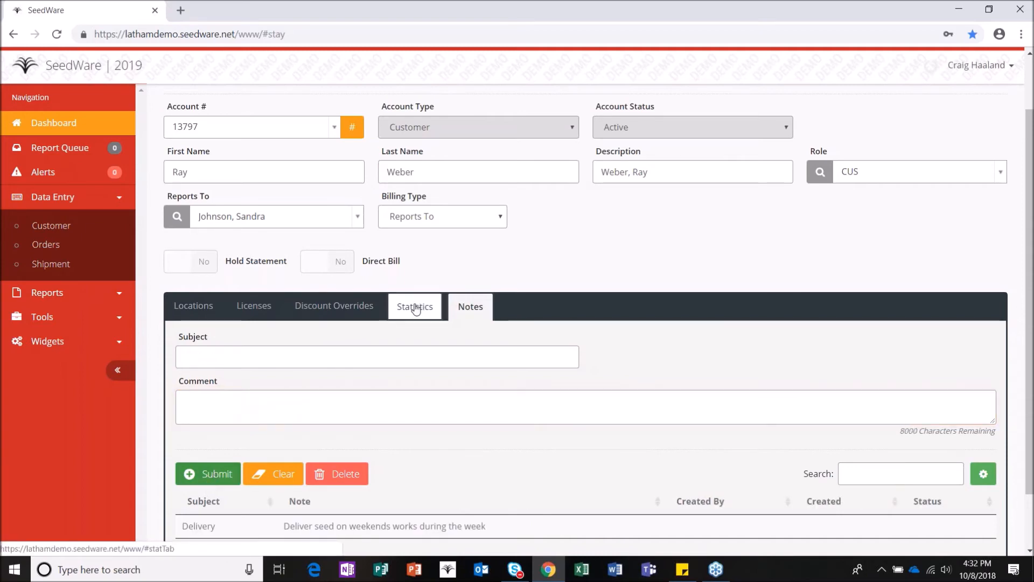
Step: Review the customer's Discount Overrides, Licenses and Locations sections
click(317, 308)
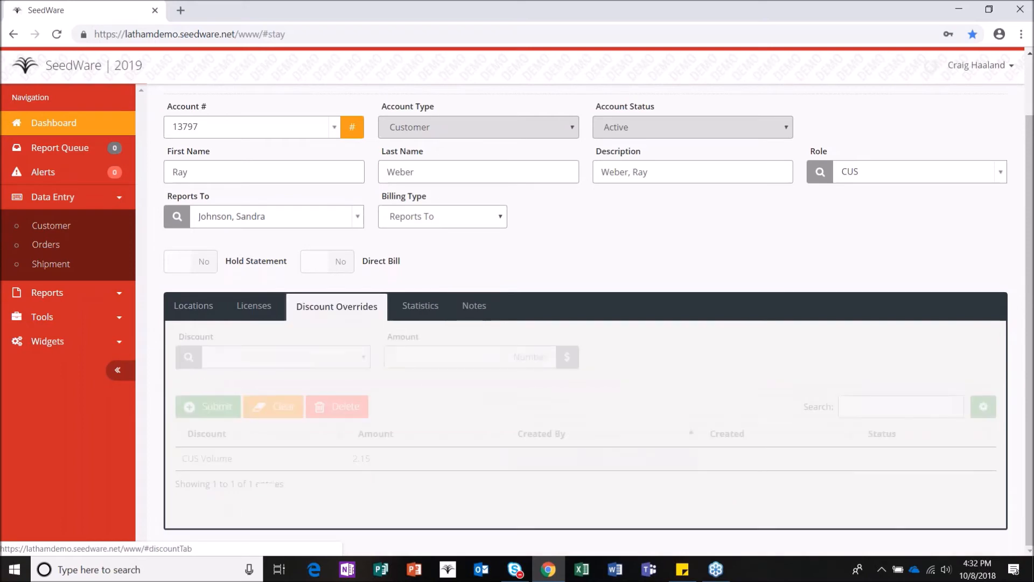
click(250, 305)
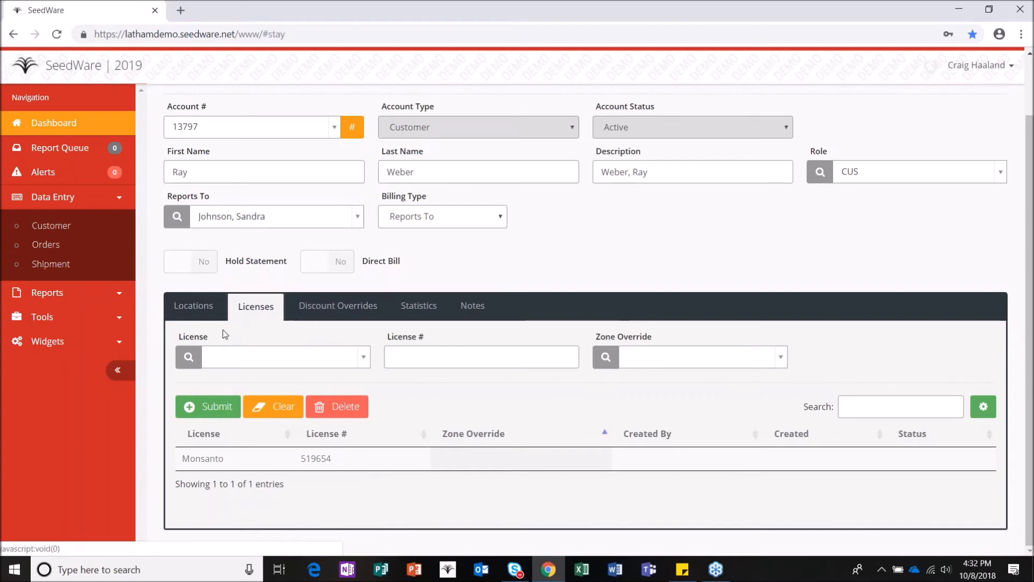
click(206, 307)
scroll(237, 355, down, 3)
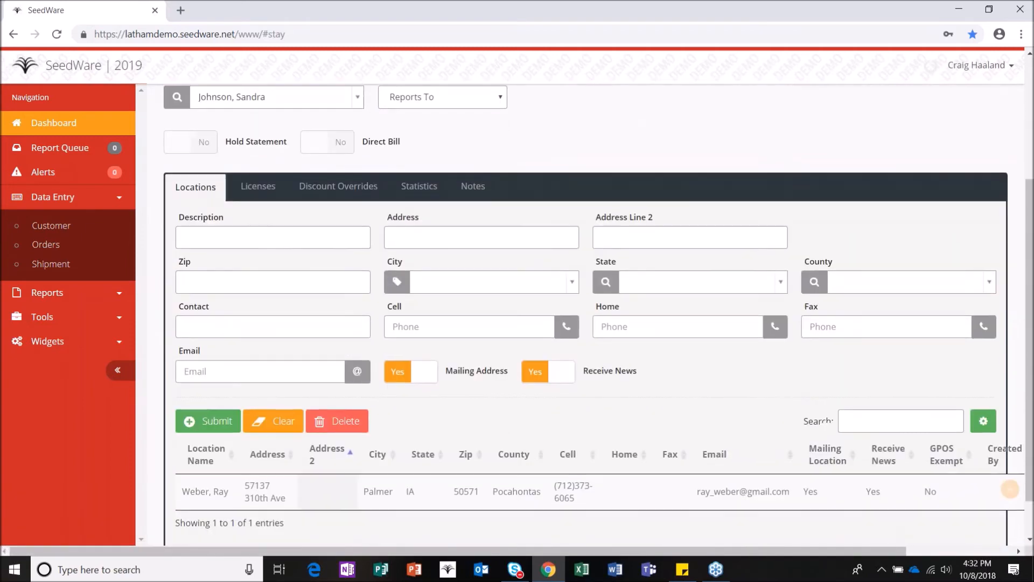
scroll(454, 310, up, 2)
scroll(454, 309, up, 3)
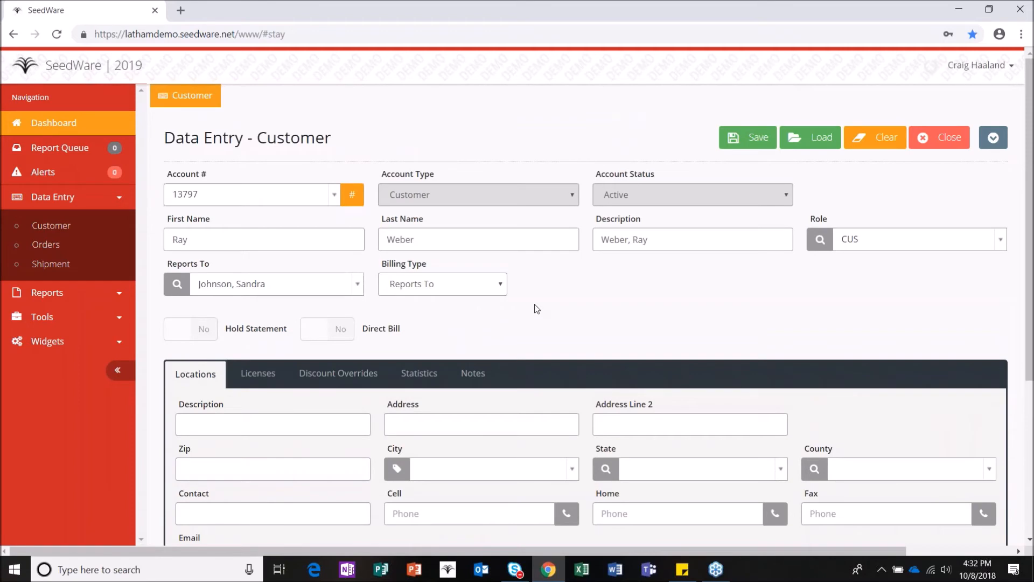
Step: Save the customer record and scroll through it to check the result
click(759, 136)
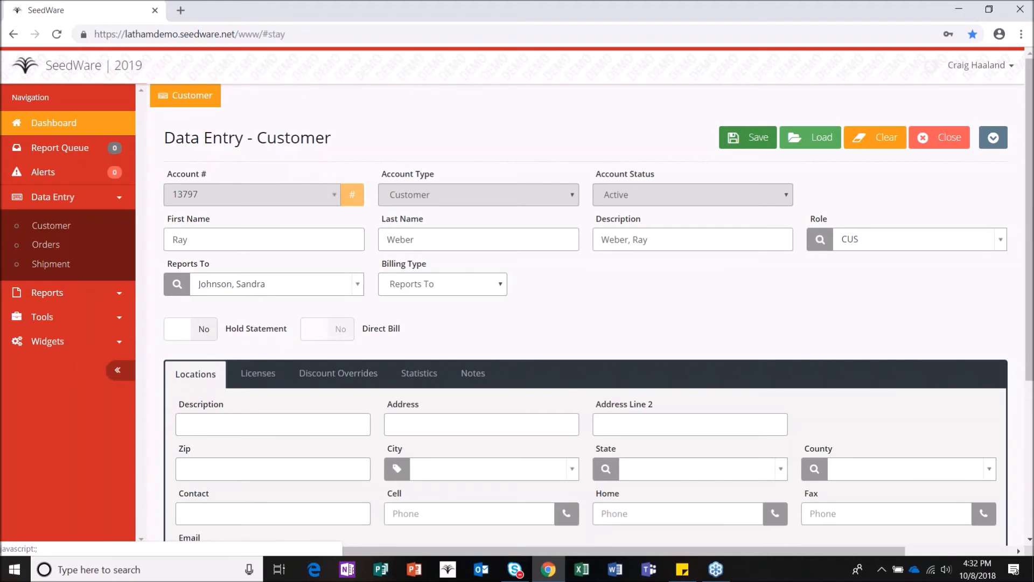
scroll(754, 157, down, 4)
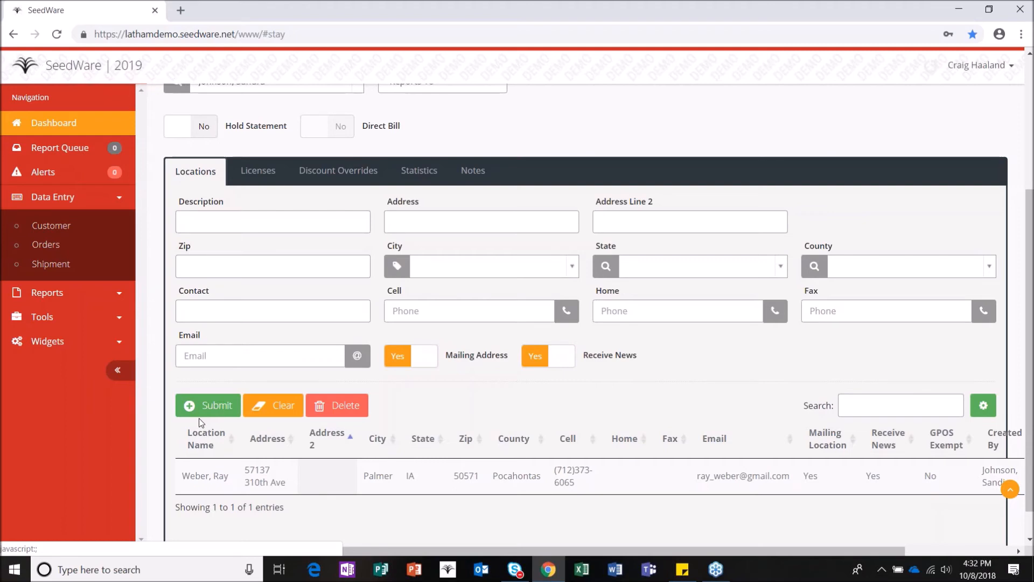
scroll(199, 418, up, 4)
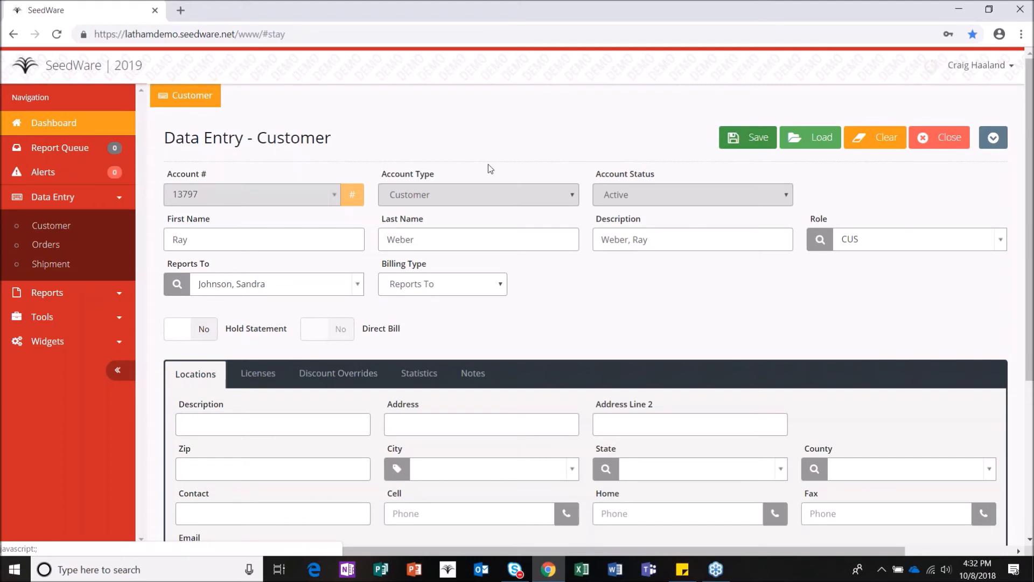
Step: Clear the Data Entry – Customer form so no customer is loaded
click(882, 139)
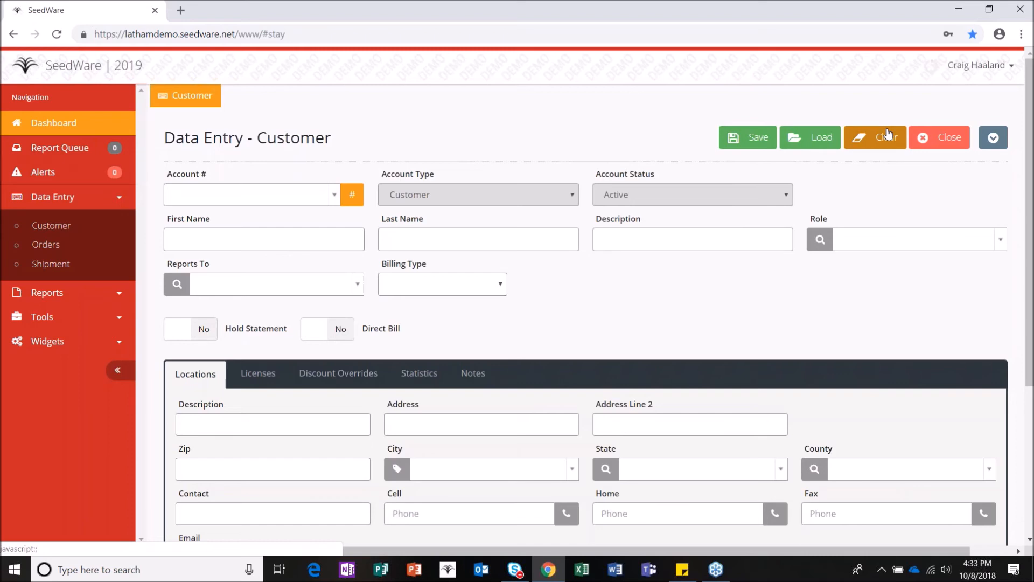
Step: Load an existing customer by searching the Account # list by surname
click(810, 139)
click(273, 192)
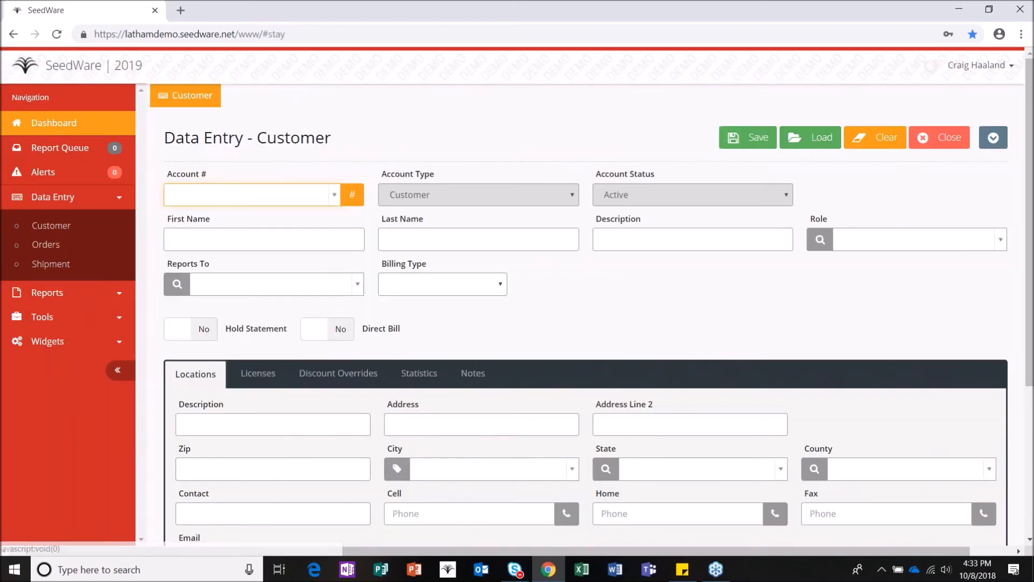
text(kaiser)
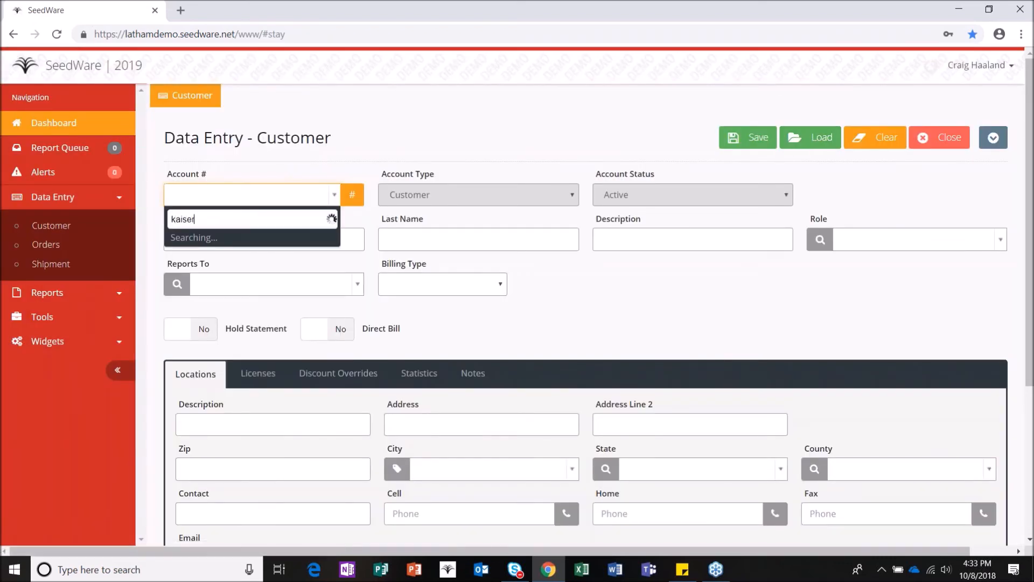
click(276, 279)
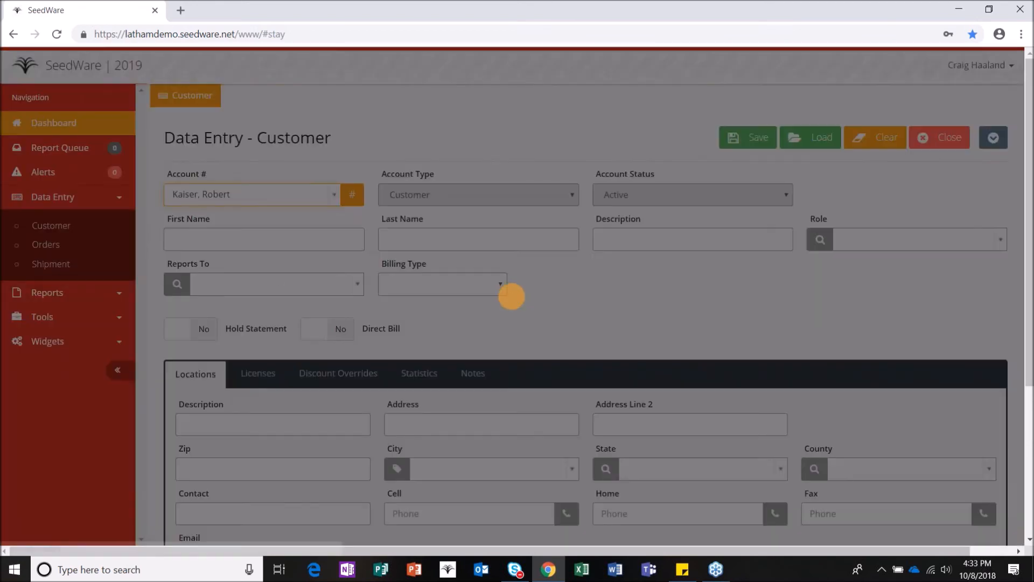
Step: Edit the cell phone number on the customer's location entry and submit it
scroll(278, 278, down, 4)
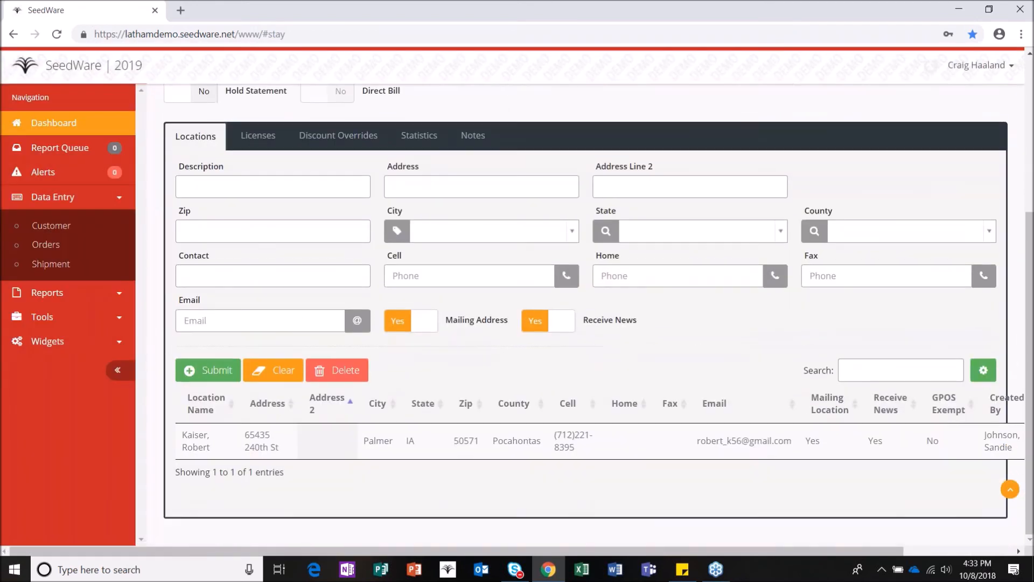
click(302, 441)
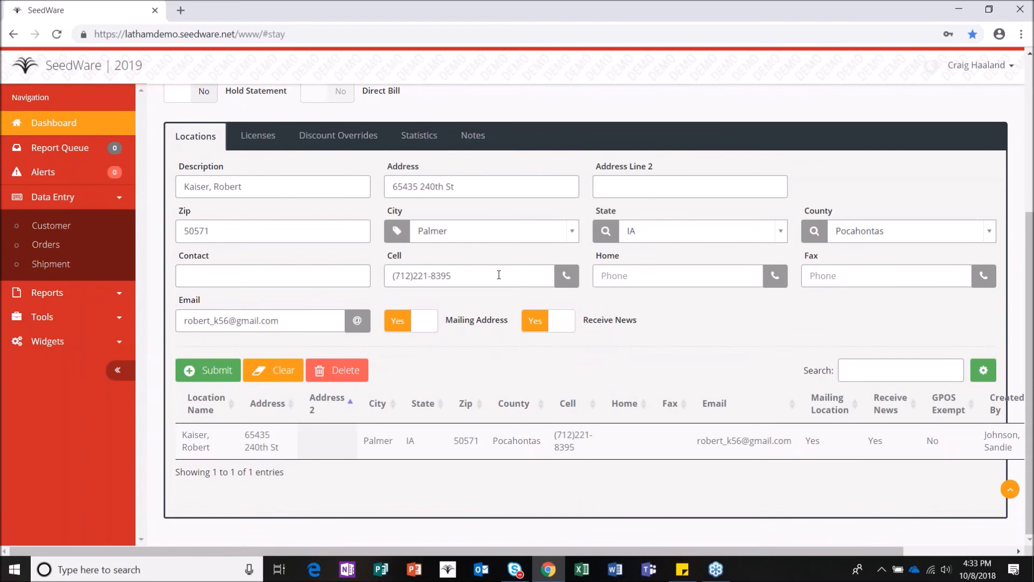
click(475, 280)
key(BackSpace)
key(BackSpace)
key(BackSpace)
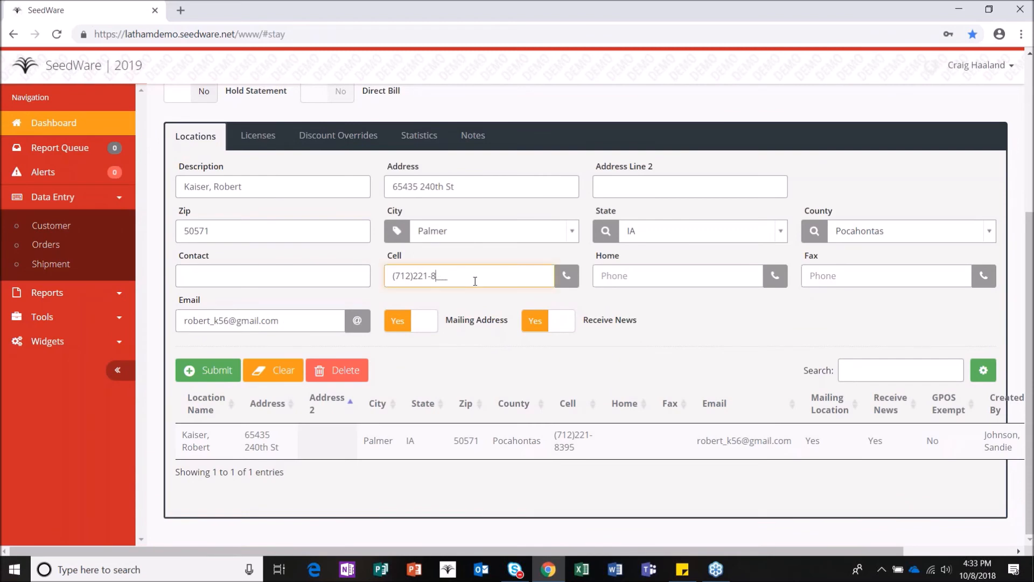
text(741)
click(199, 371)
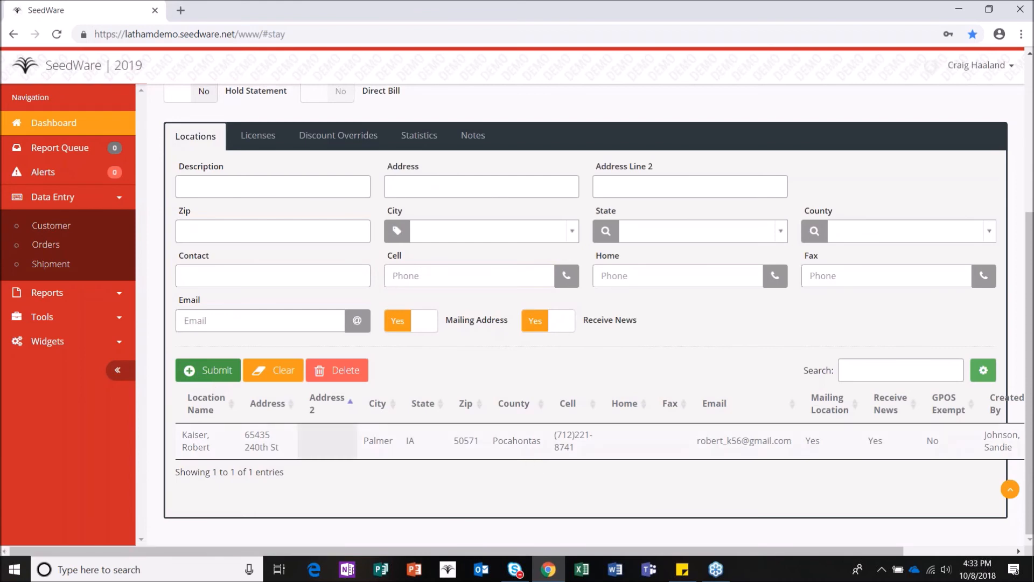
scroll(631, 310, up, 4)
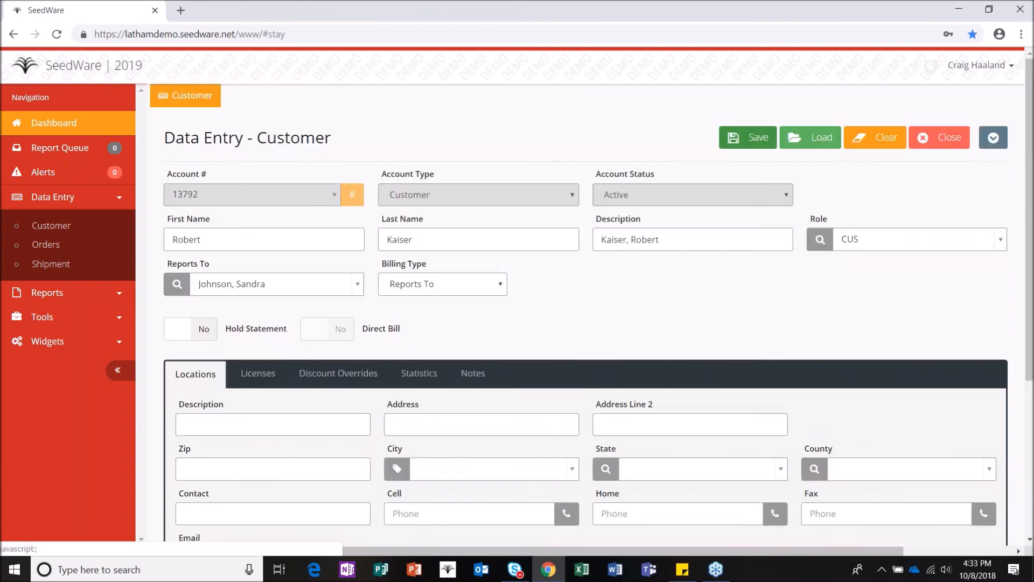
Step: Save the customer, then reload its location into the form to verify the new cell number
click(747, 137)
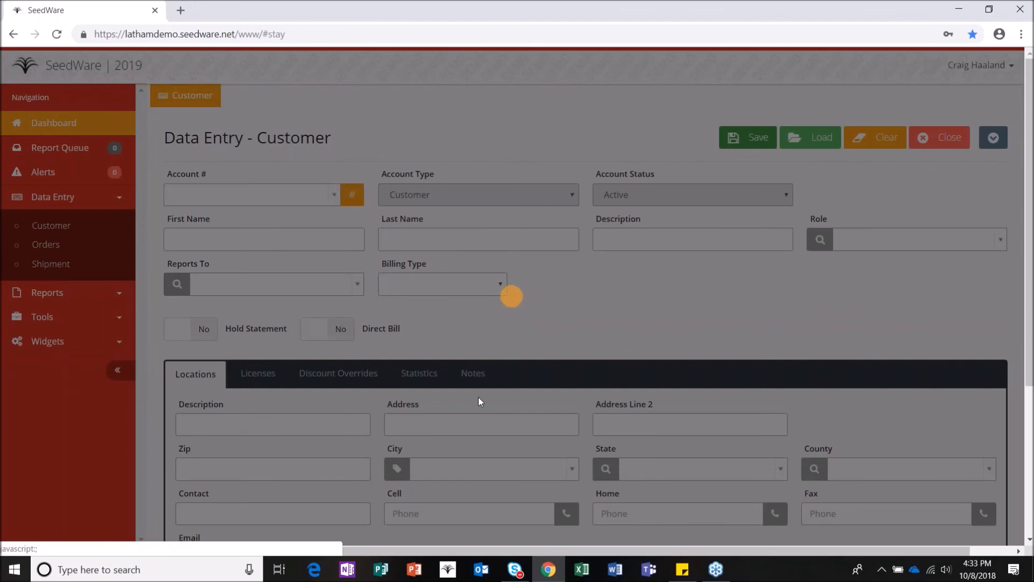
scroll(478, 396, down, 4)
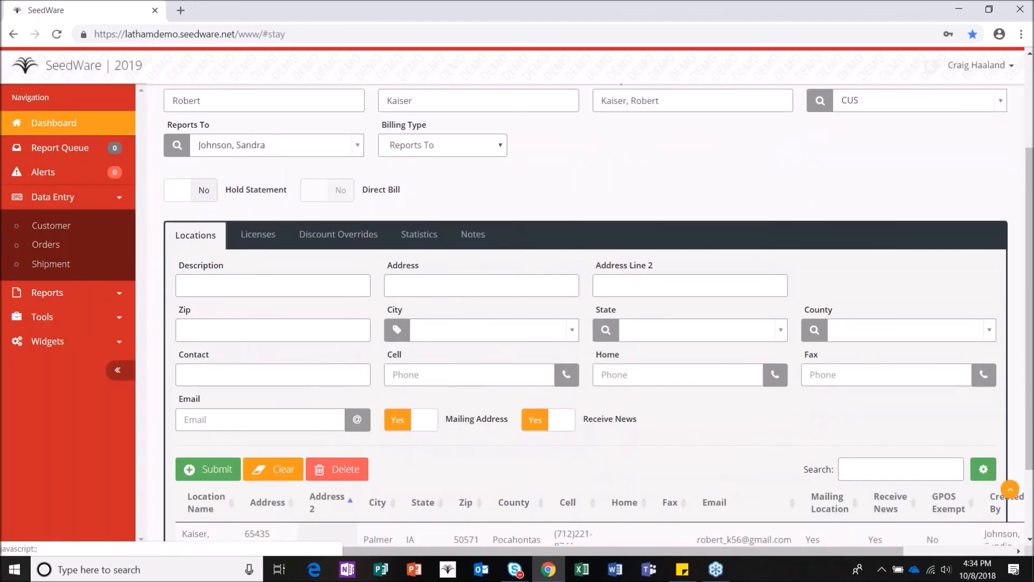
click(499, 477)
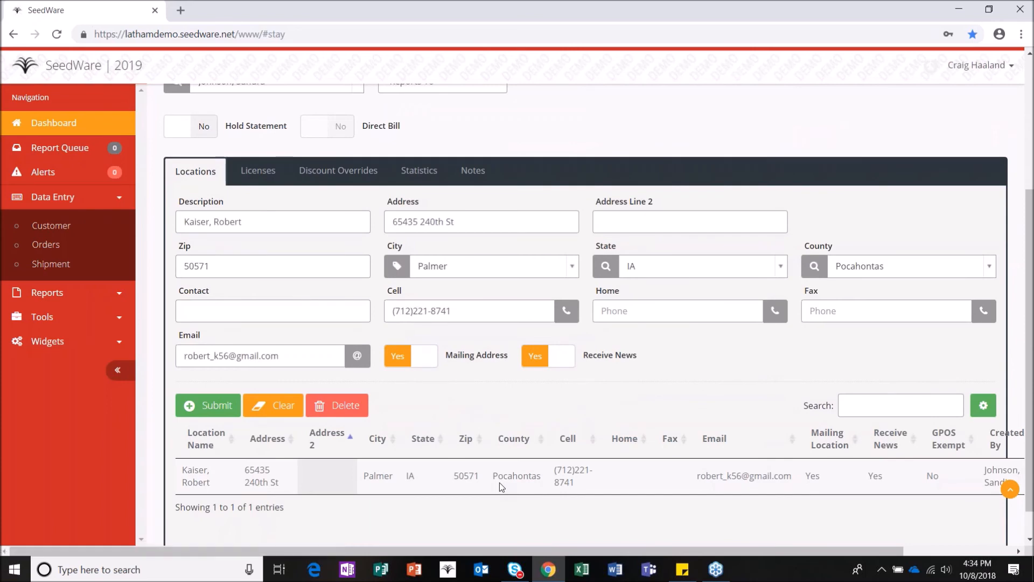
scroll(500, 480, up, 4)
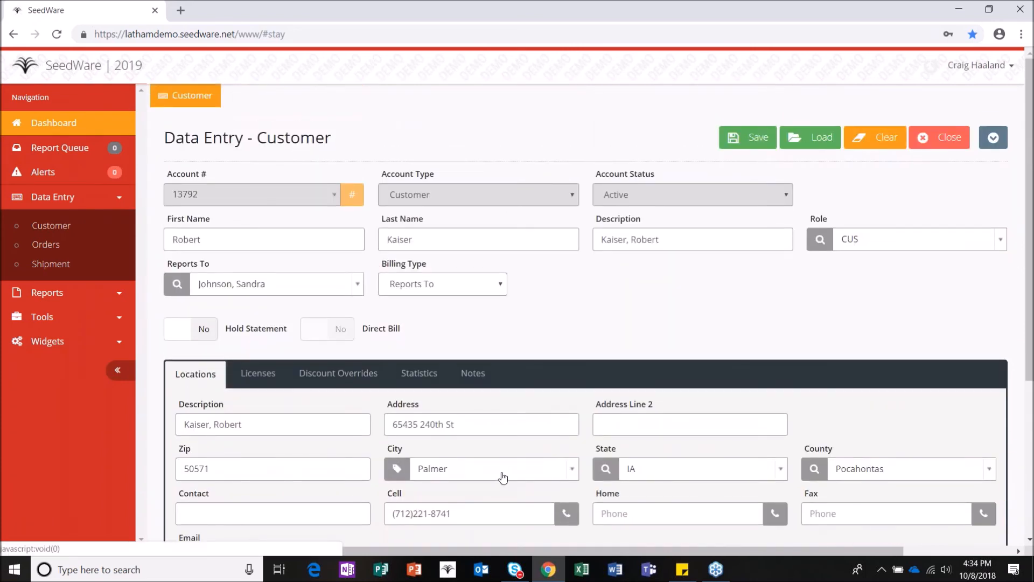
scroll(500, 478, down, 1)
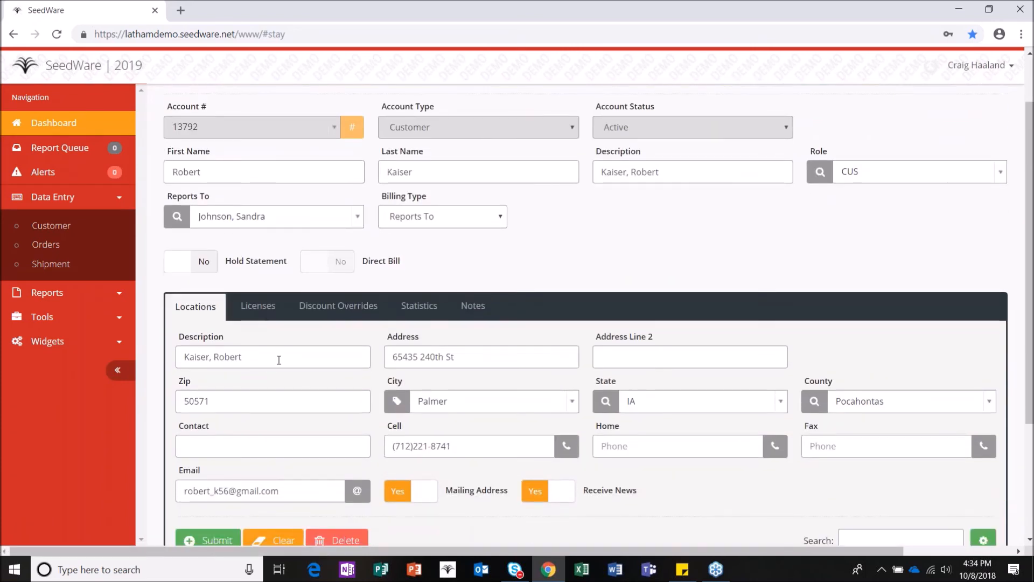
scroll(276, 362, down, 1)
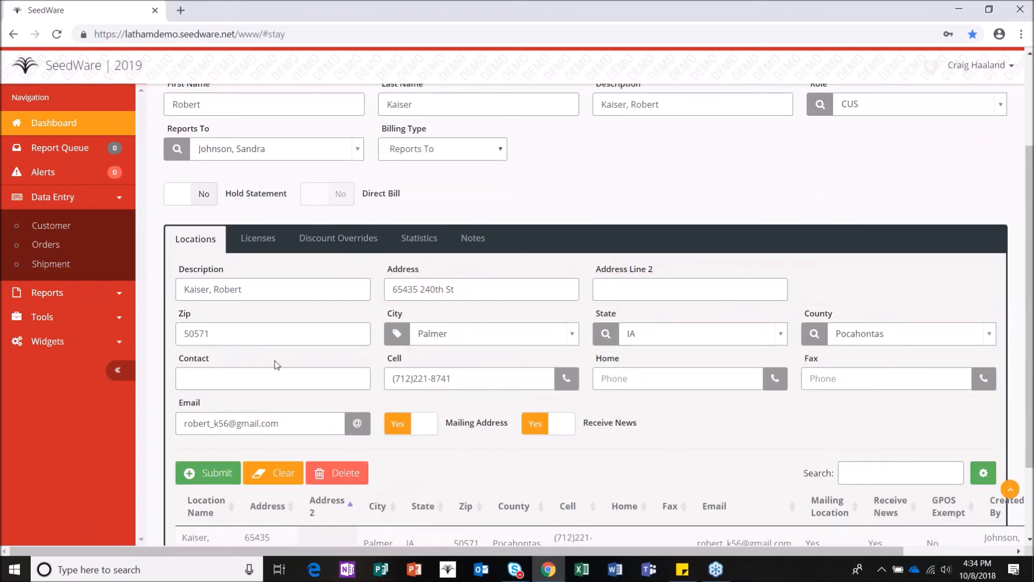
scroll(299, 493, down, 1)
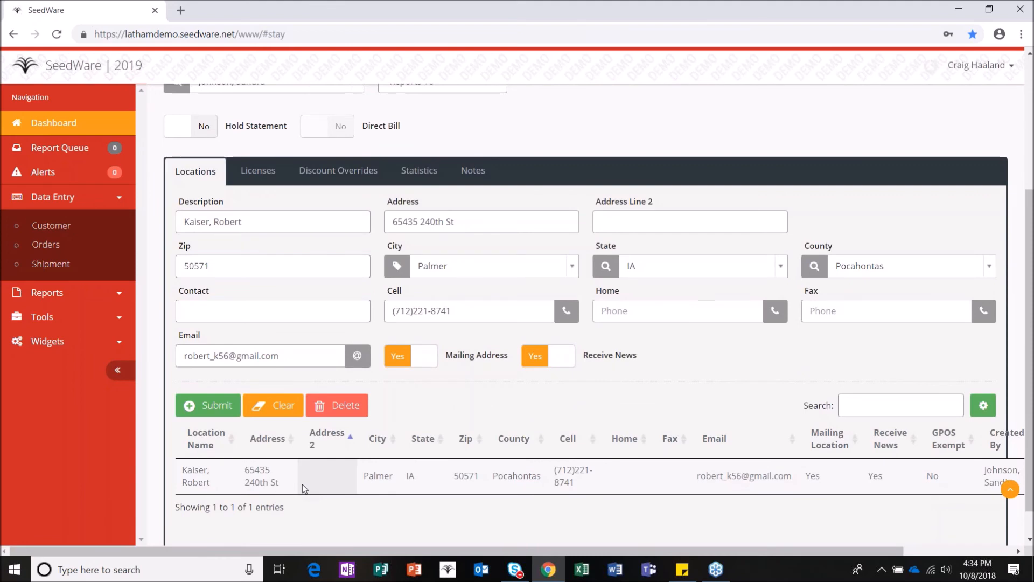
scroll(302, 484, up, 4)
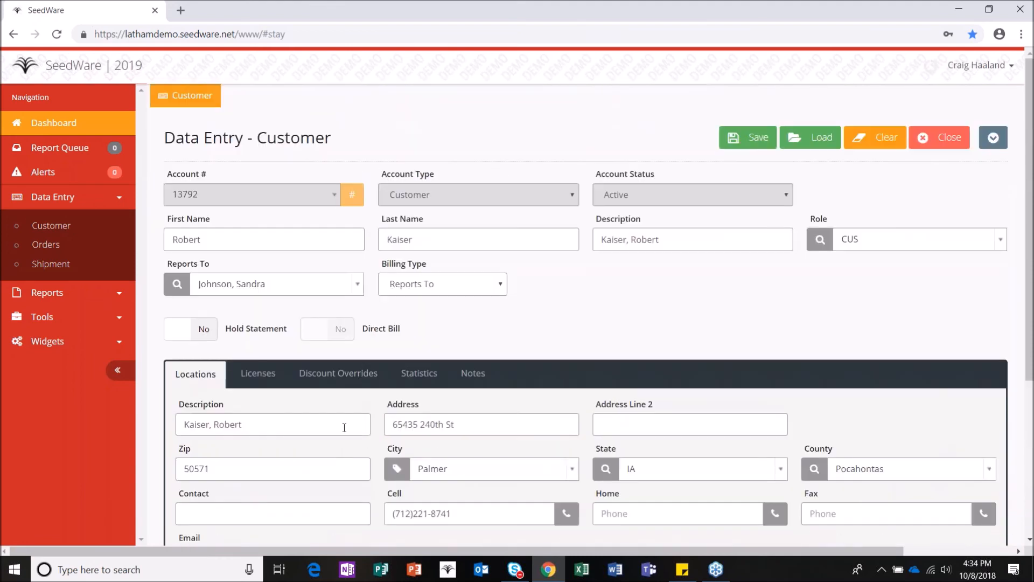
Step: Clear the form and load the second customer's record via an Account # search
click(884, 139)
click(268, 196)
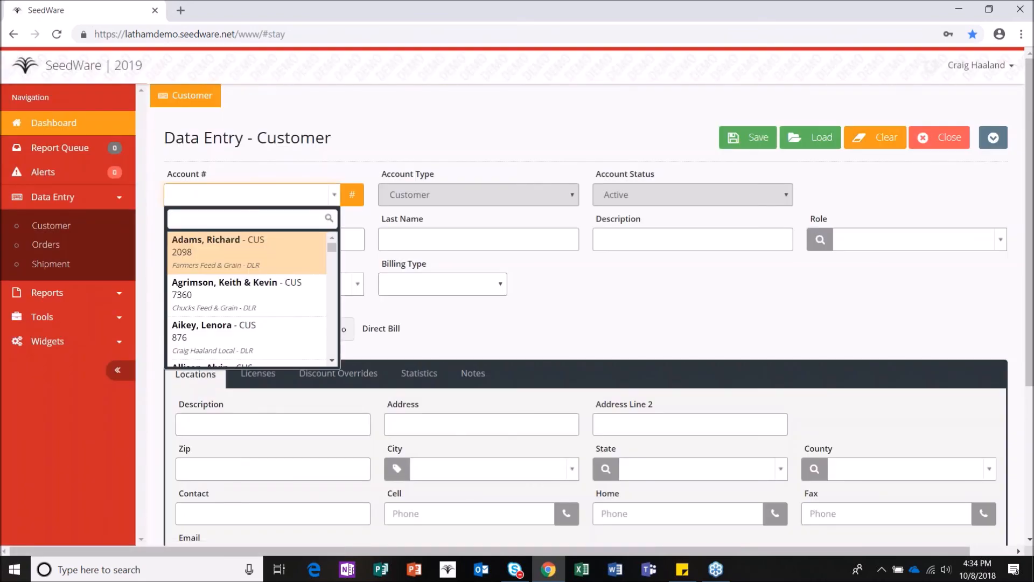
text(weber)
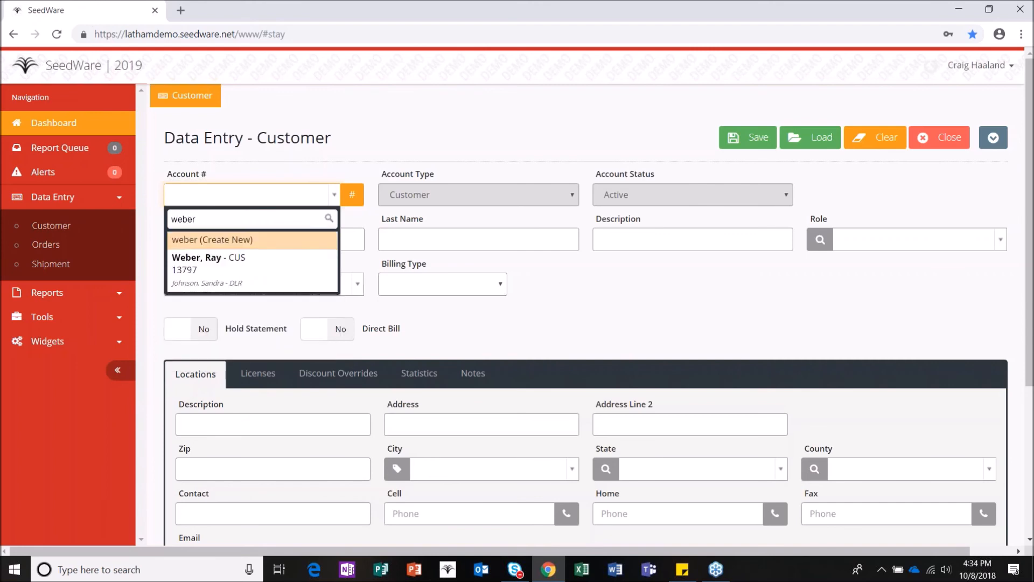
click(265, 262)
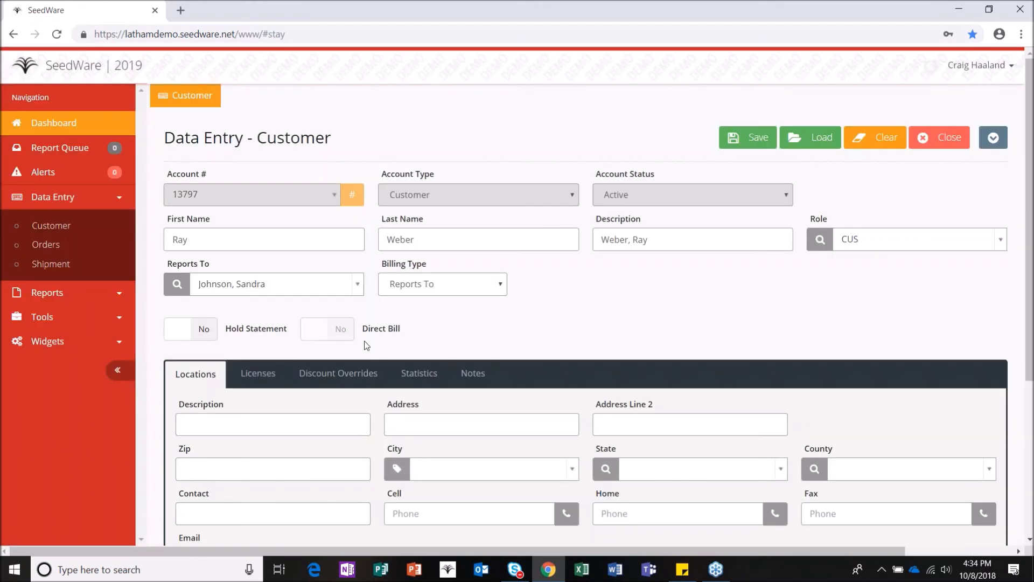
scroll(386, 298, down, 3)
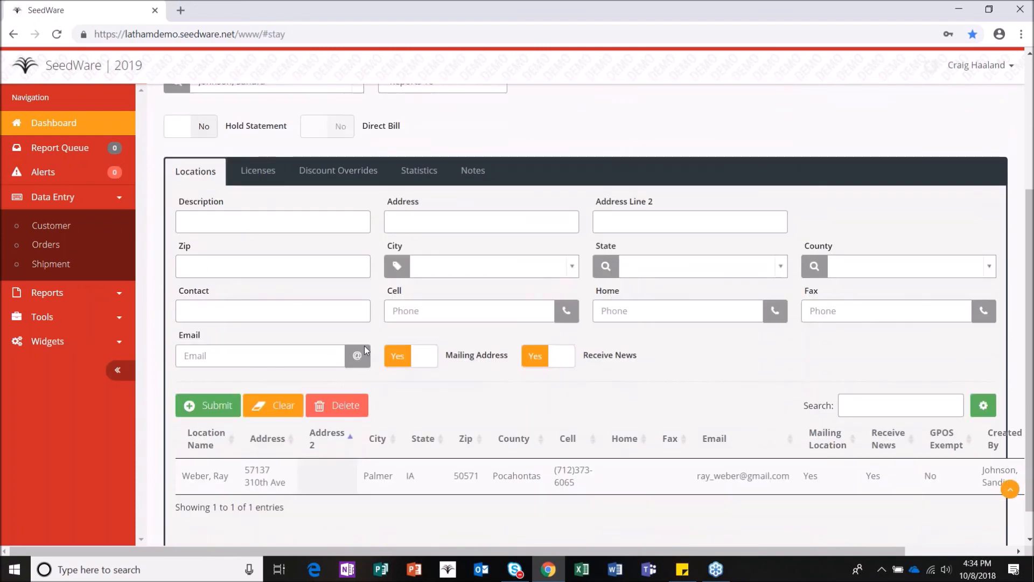
scroll(364, 345, up, 4)
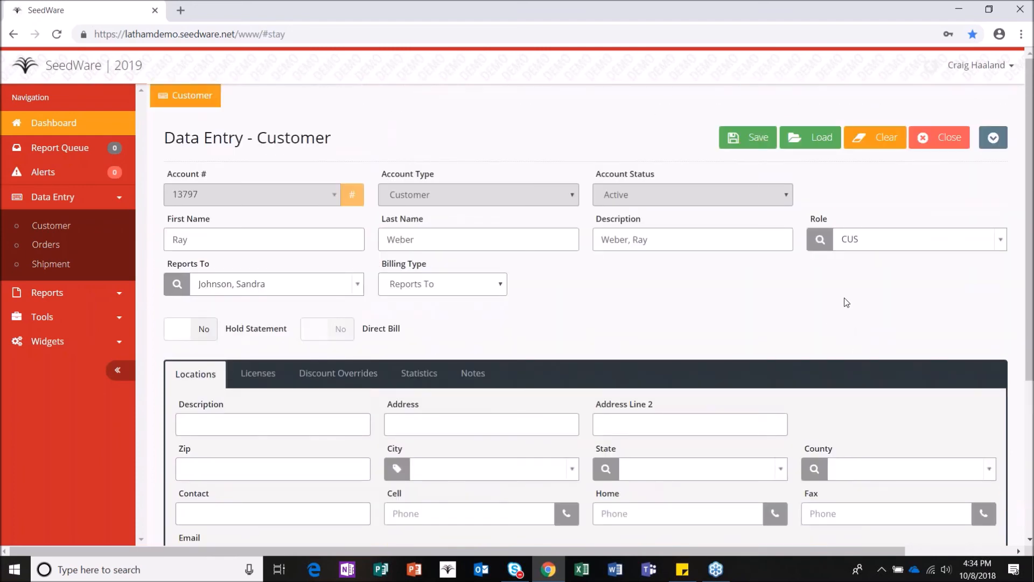
Step: Delete the loaded customer record, confirm the warning, and clear the form
click(992, 138)
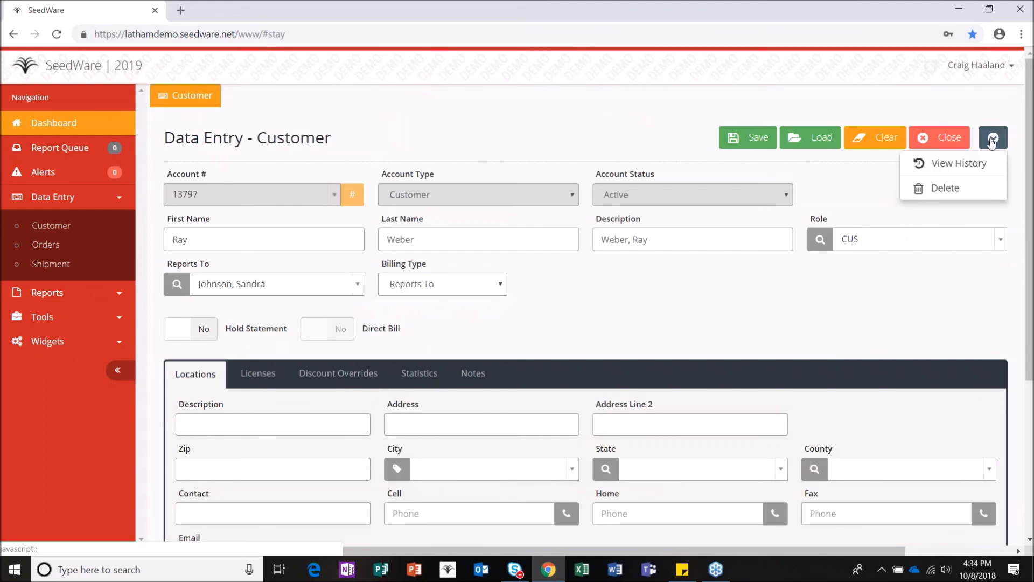
click(947, 188)
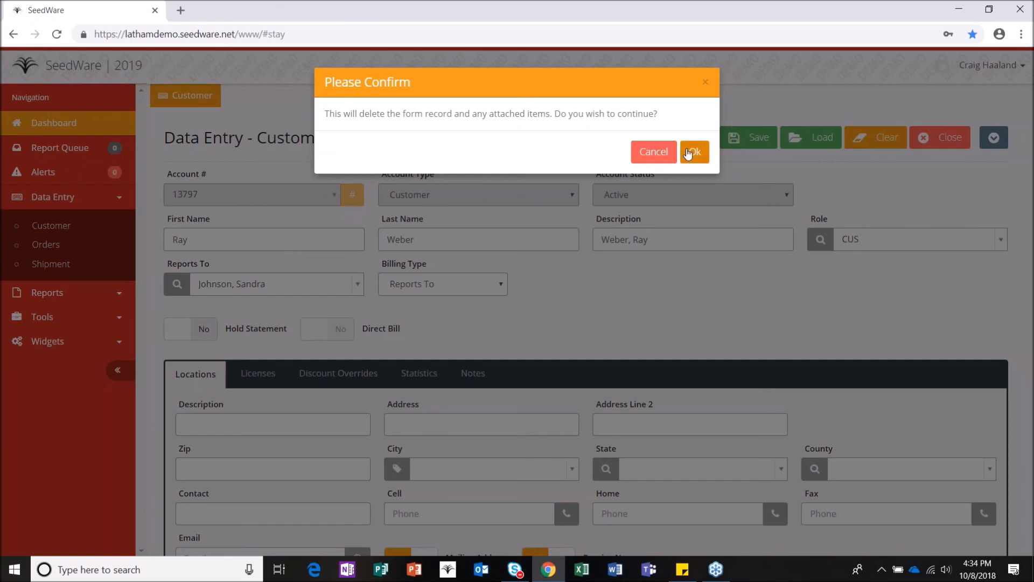
click(651, 156)
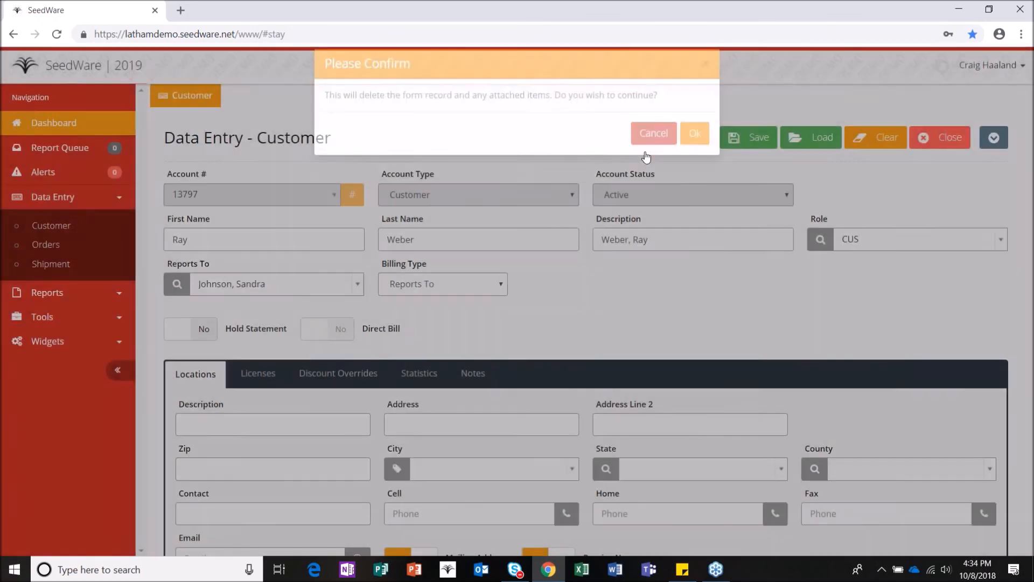
click(887, 141)
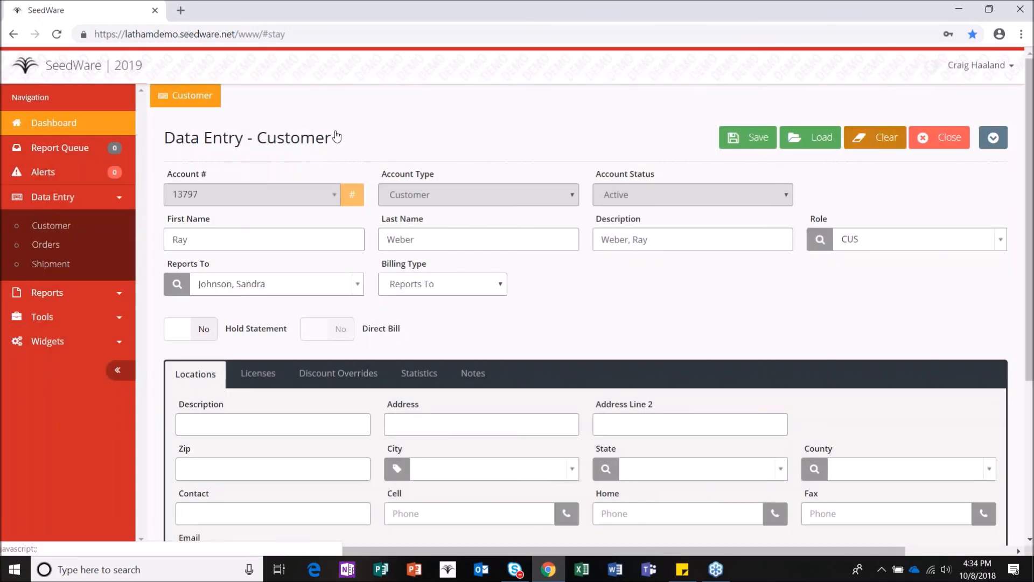
click(279, 195)
Step: Try deleting the first customer, dismiss the dependent-order error, and clear the form
text(k)
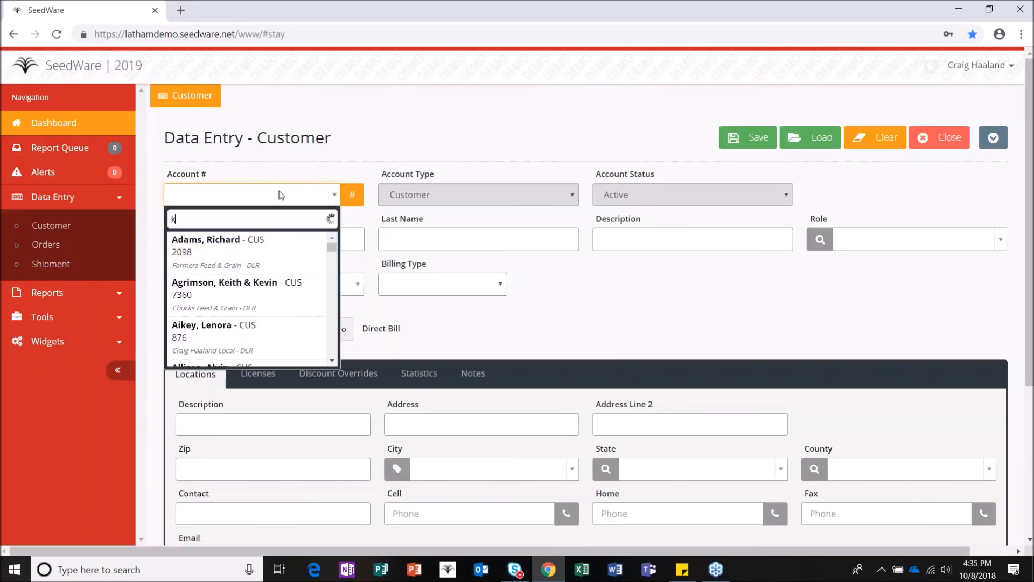
text(aiser)
click(265, 279)
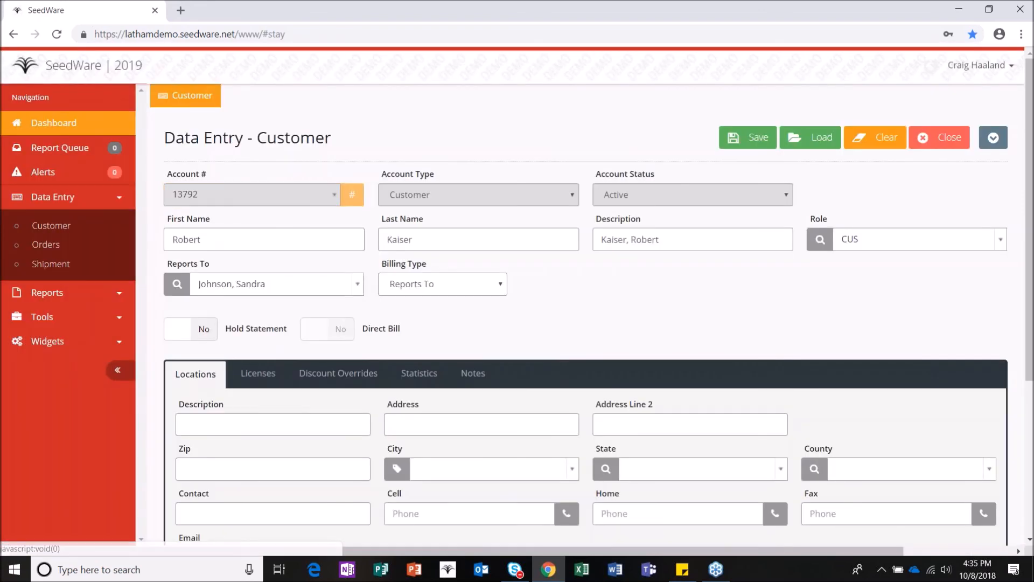
click(992, 137)
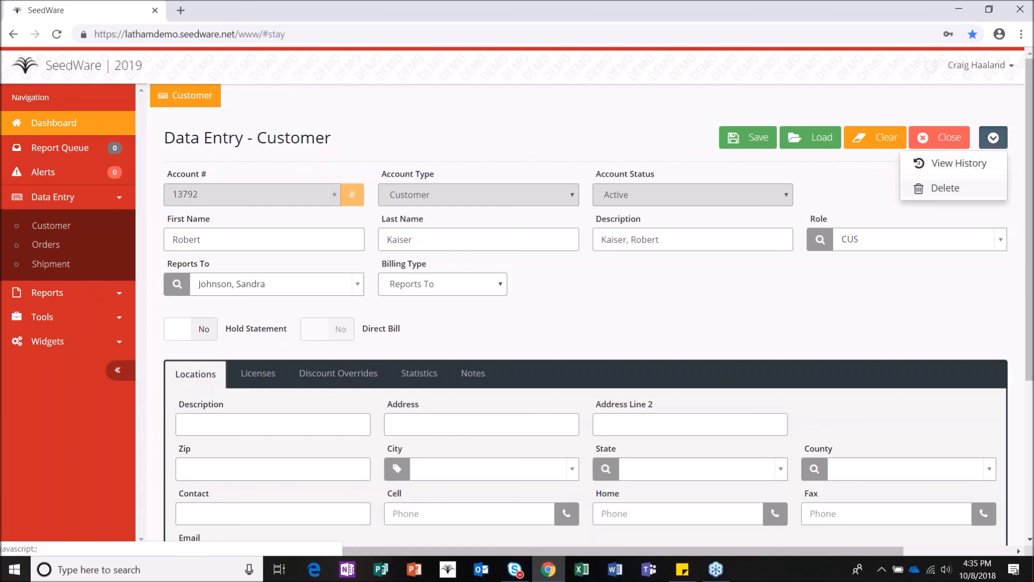
click(993, 138)
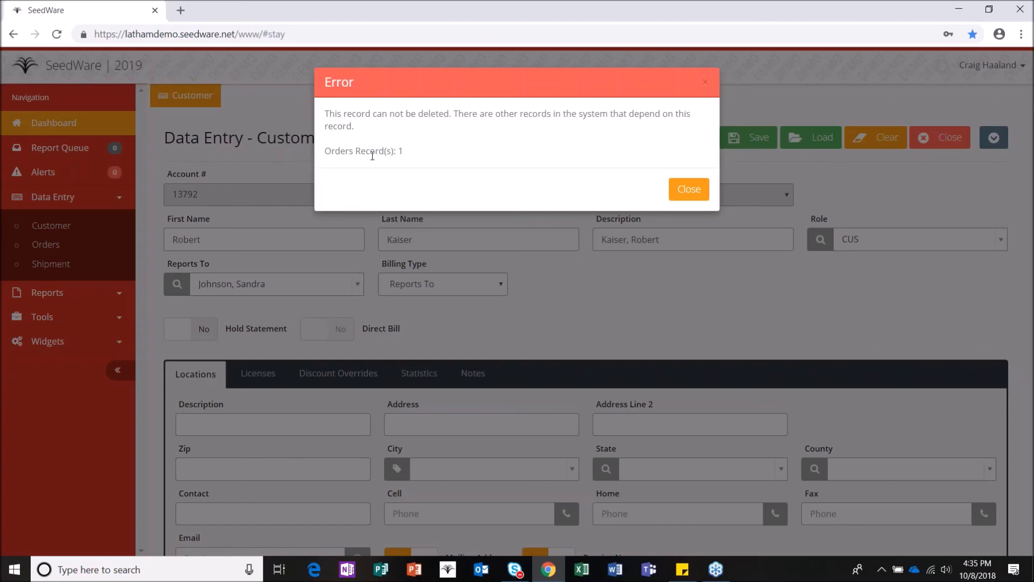
click(689, 189)
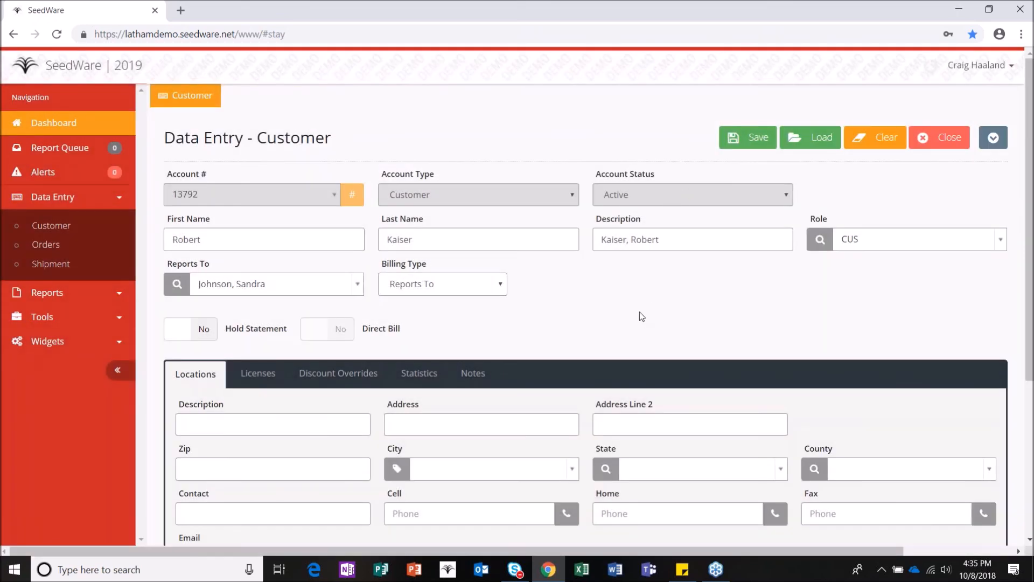
click(891, 141)
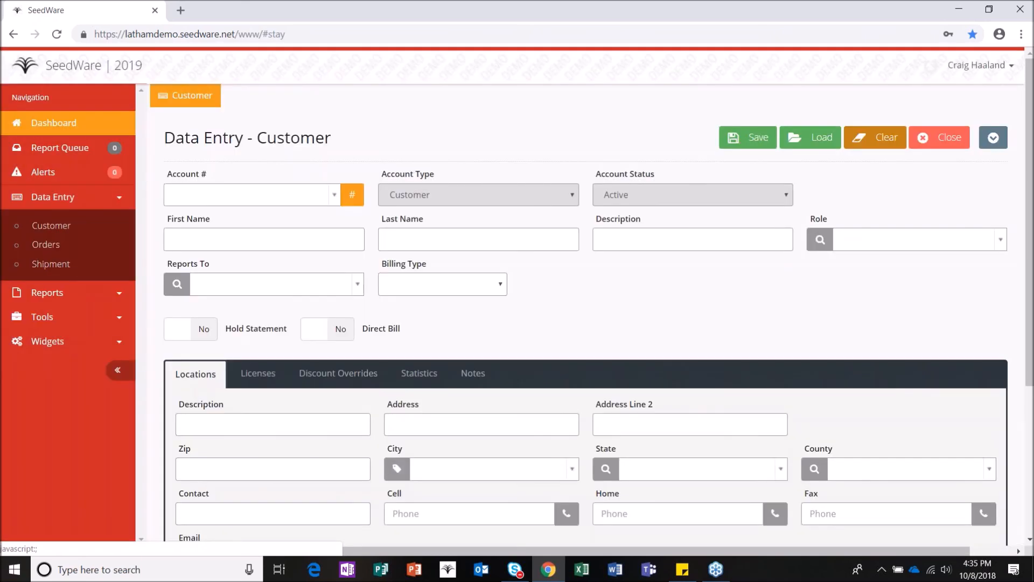